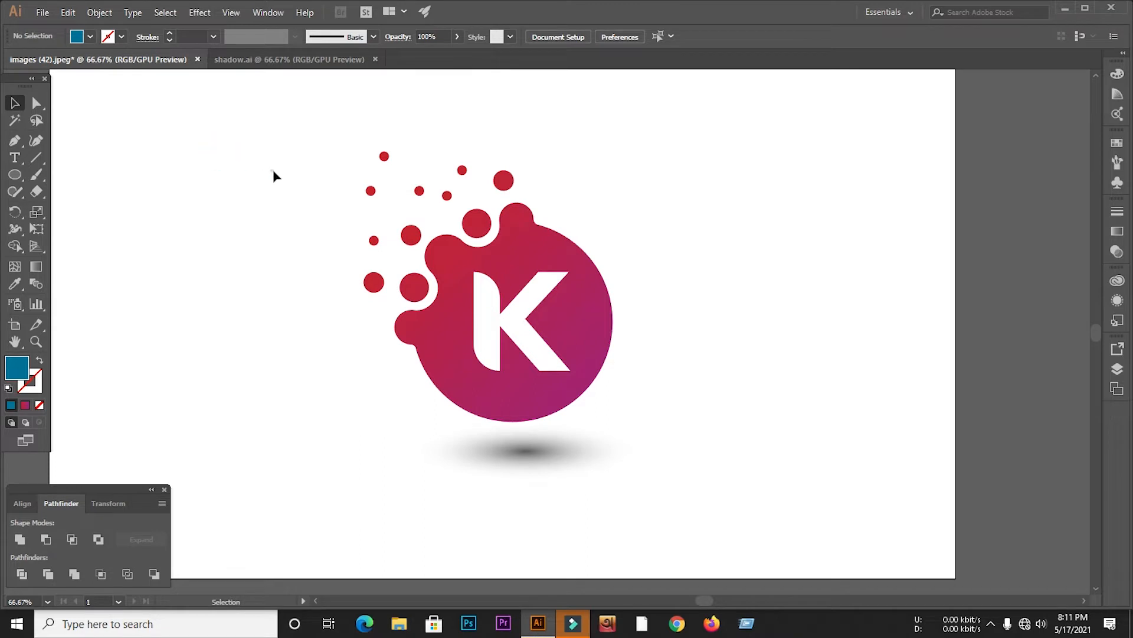
# Step: Scale down the reference K logo with its shadow and move it to the artboard's upper-right area
pyautogui.moveTo(644, 155); pyautogui.dragTo(600, 229)
pyautogui.moveTo(503, 296); pyautogui.dragTo(847, 169)
pyautogui.click(672, 228)
# Step: Draw a circle about 316 pt wide in the artboard's empty area and a second circle about 60 pt wide
pyautogui.click(15, 175)
pyautogui.moveTo(429, 313); pyautogui.dragTo(462, 387)
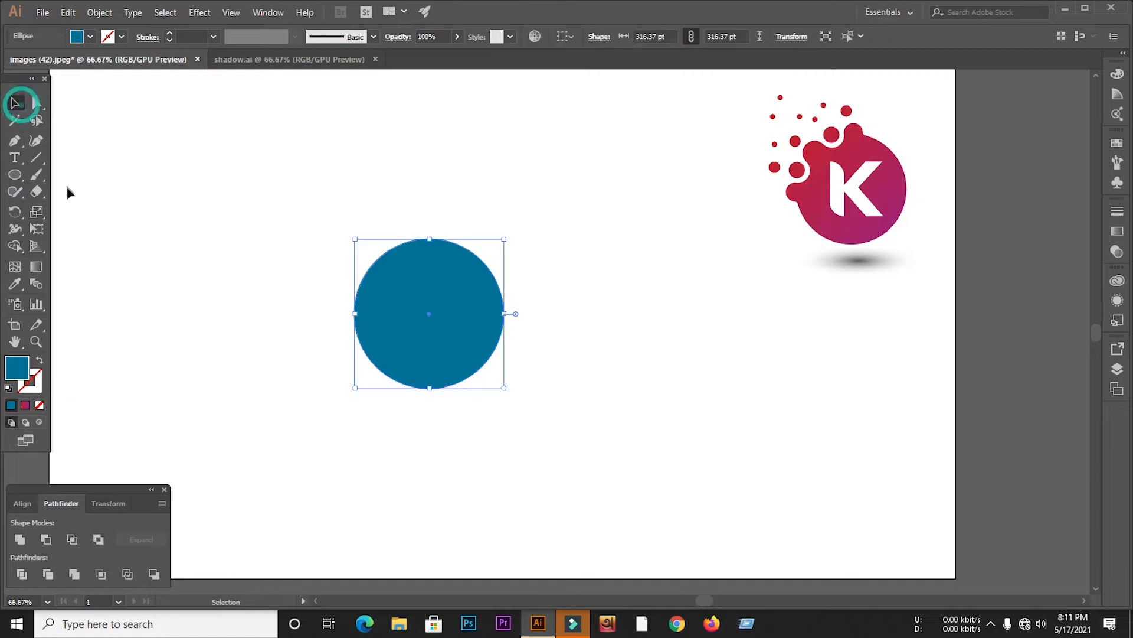
pyautogui.scroll(2, 443, 183)
pyautogui.moveTo(442, 183); pyautogui.dragTo(570, 225)
pyautogui.press('v')
# Step: Centre the small circle on the large circle's top edge and place a spare copy off to its right
pyautogui.click(258, 202)
pyautogui.click(510, 269)
pyautogui.moveTo(570, 225); pyautogui.dragTo(340, 206)
pyautogui.moveTo(340, 206); pyautogui.dragTo(788, 326)
# Step: In Outline view, copy the 60 pt circle onto the large circle's edge just left of the top circle, meeting its side
pyautogui.hotkey('ctrl', 'y')
pyautogui.scroll(2, 325, 262)
pyautogui.moveTo(365, 213); pyautogui.dragTo(399, 414)
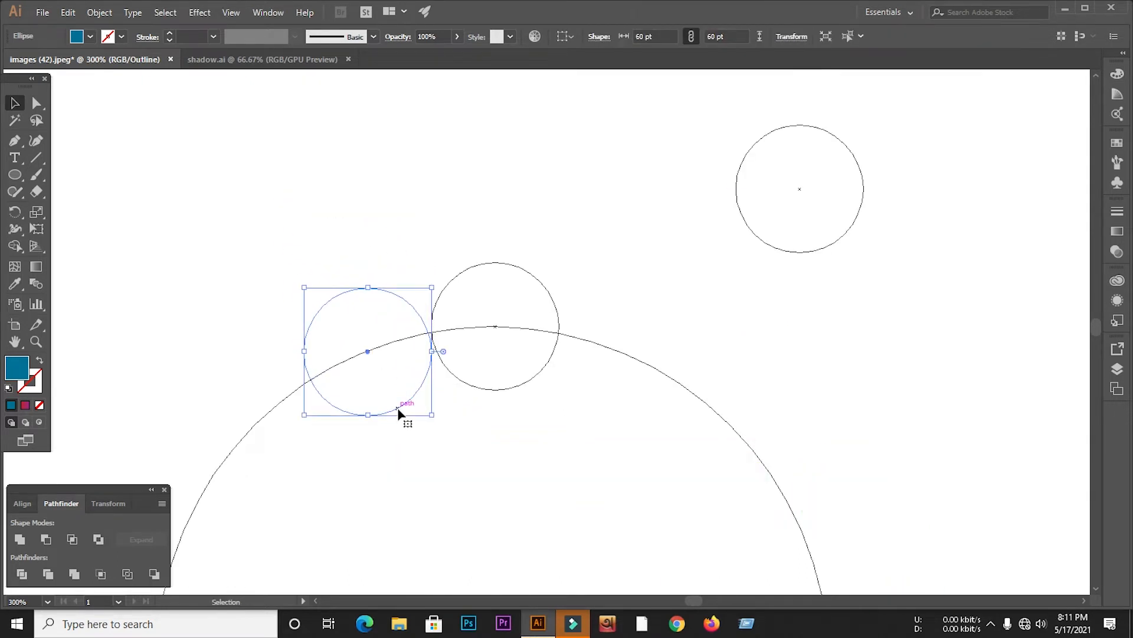
pyautogui.scroll(8, 428, 351)
pyautogui.moveTo(440, 297); pyautogui.dragTo(453, 298)
pyautogui.scroll(-8, 387, 334)
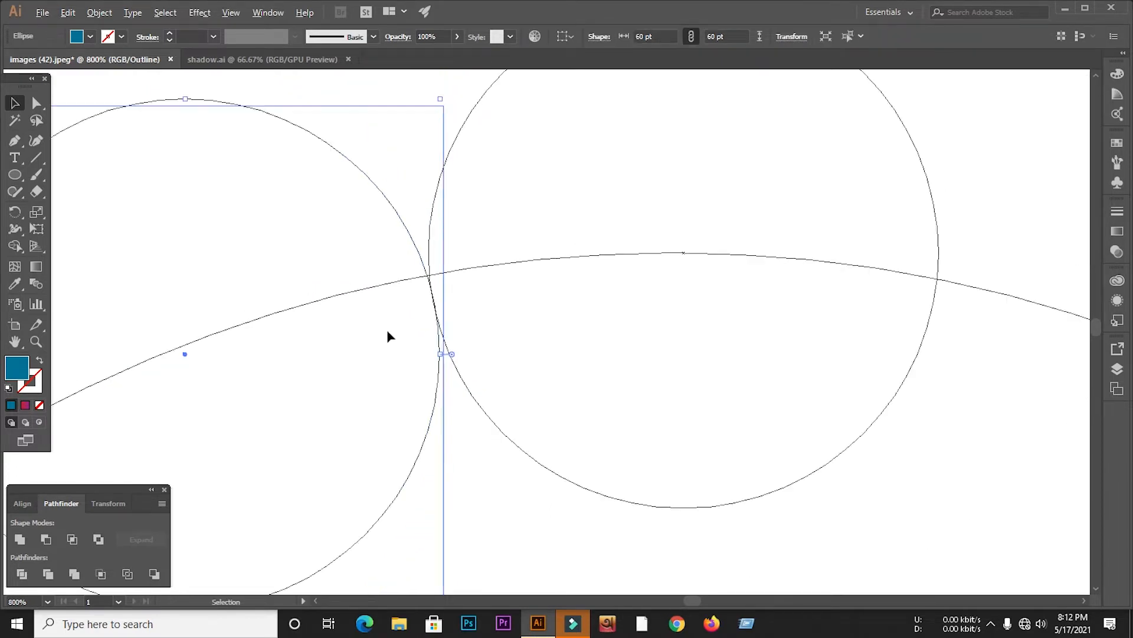
# Step: Place another 60 pt copy on the large circle's edge just right of the top circle, then return to Preview
pyautogui.moveTo(719, 222); pyautogui.dragTo(536, 381)
pyautogui.scroll(5, 529, 333)
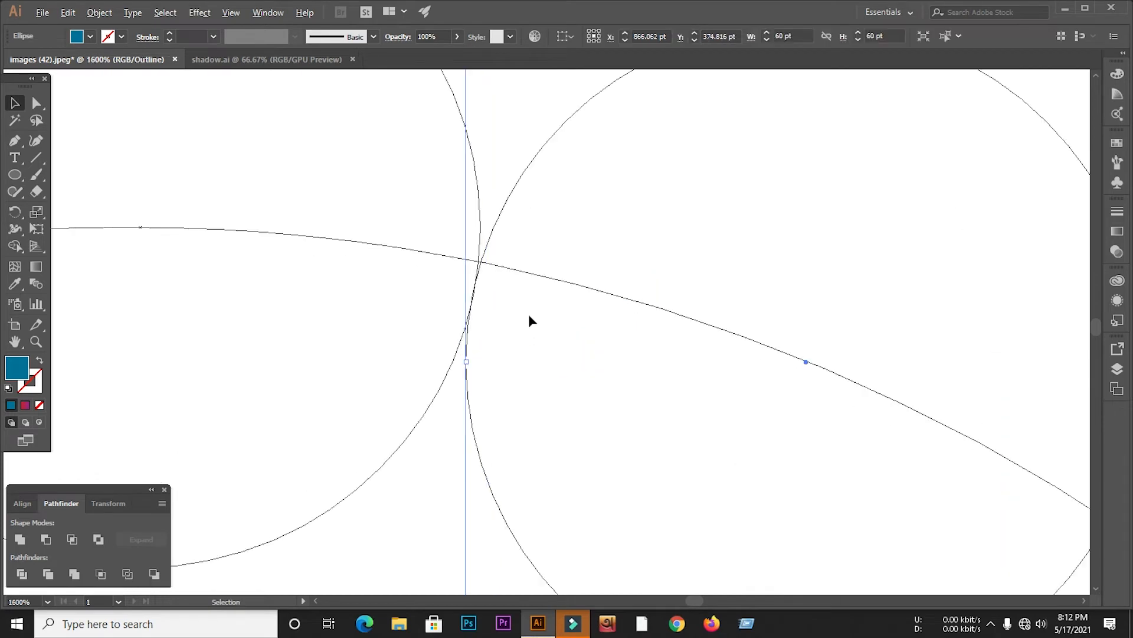
pyautogui.scroll(4, 517, 301)
pyautogui.scroll(-9, 597, 270)
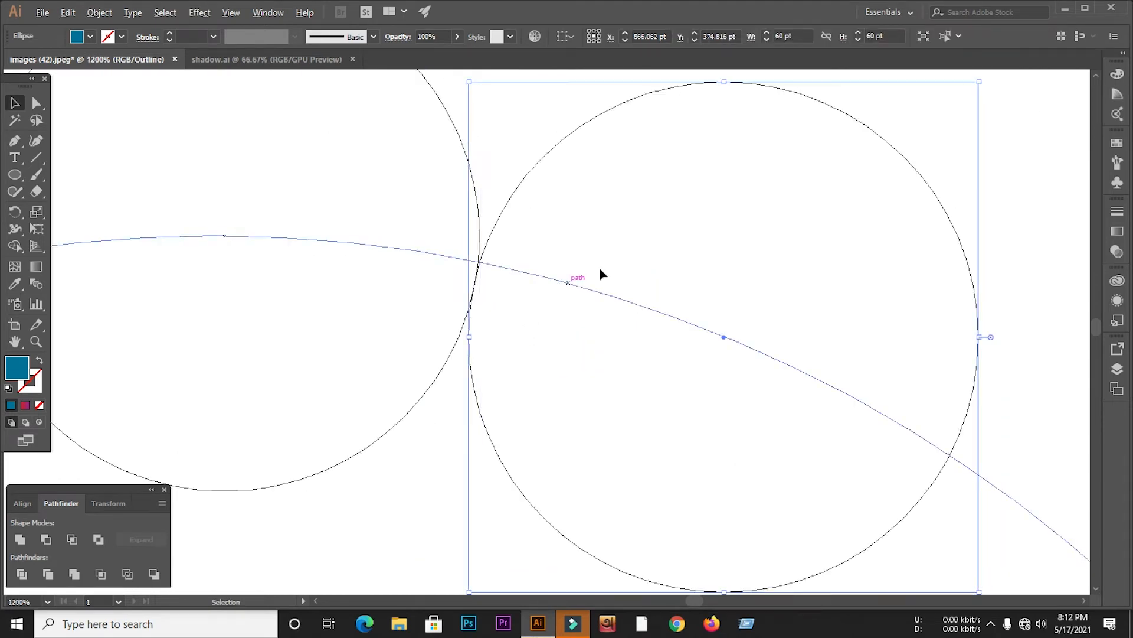
pyautogui.hotkey('ctrl', 'y')
pyautogui.click(246, 184)
pyautogui.scroll(-2, 556, 260)
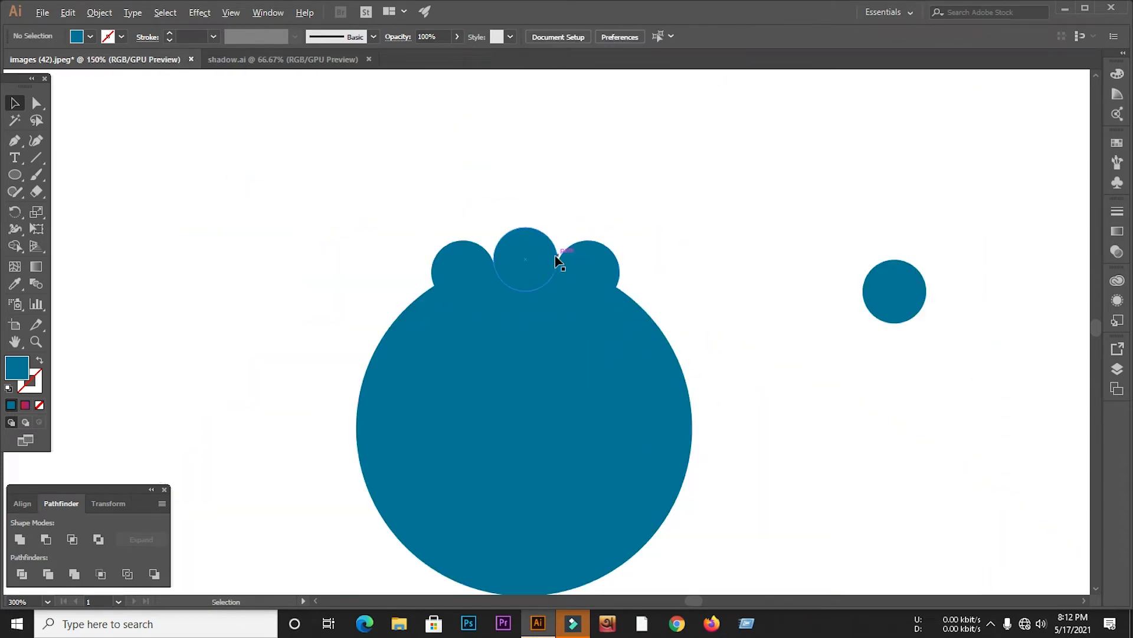
# Step: Divide the large circle and the three overlapping small circles with Pathfinder and ungroup the resulting pieces
pyautogui.moveTo(372, 208); pyautogui.dragTo(643, 478)
pyautogui.click(15, 574)
pyautogui.rightClick(440, 398)
pyautogui.click(486, 488)
pyautogui.click(699, 273)
# Step: Delete the divided pieces and tiny leftover slivers of both side circles to form two concave notches beside the top bump
pyautogui.click(588, 287)
pyautogui.press('Delete')
pyautogui.click(463, 287)
pyautogui.press('Delete')
pyautogui.click(460, 267)
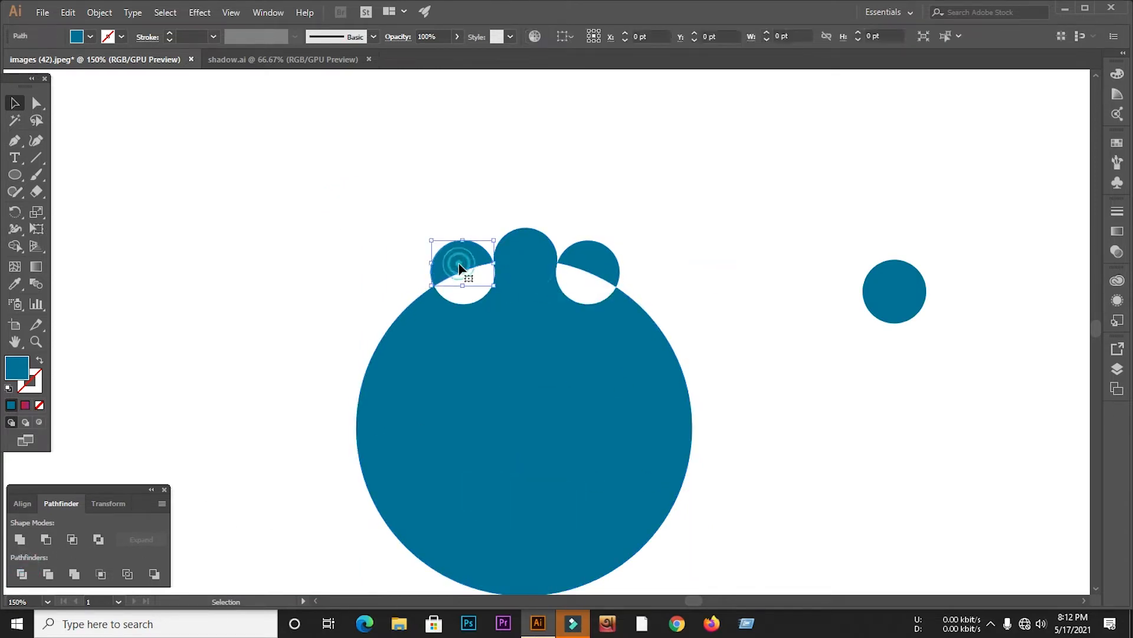
pyautogui.press('Delete')
pyautogui.scroll(9, 576, 264)
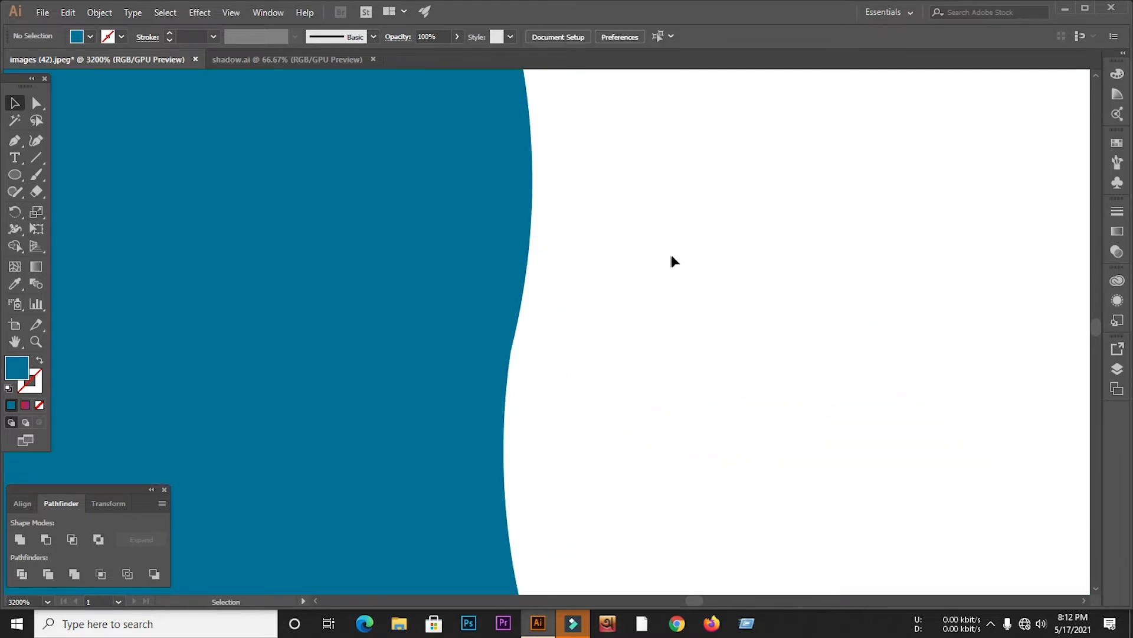
pyautogui.scroll(-8, 520, 263)
pyautogui.scroll(8, 530, 260)
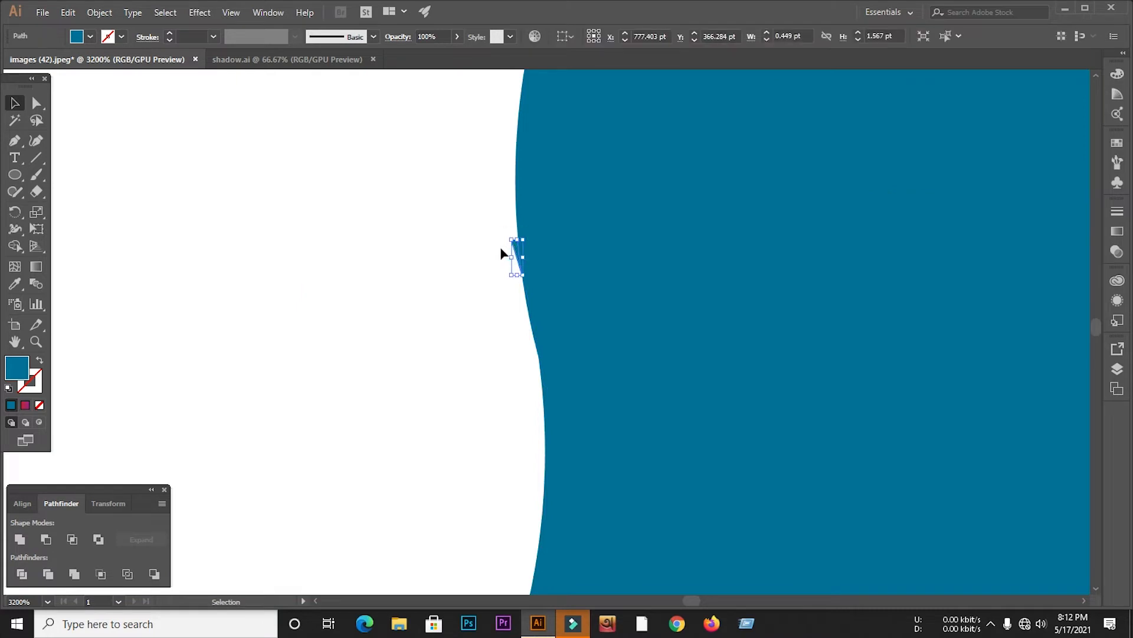
pyautogui.scroll(-5, 466, 277)
pyautogui.scroll(-2, 402, 268)
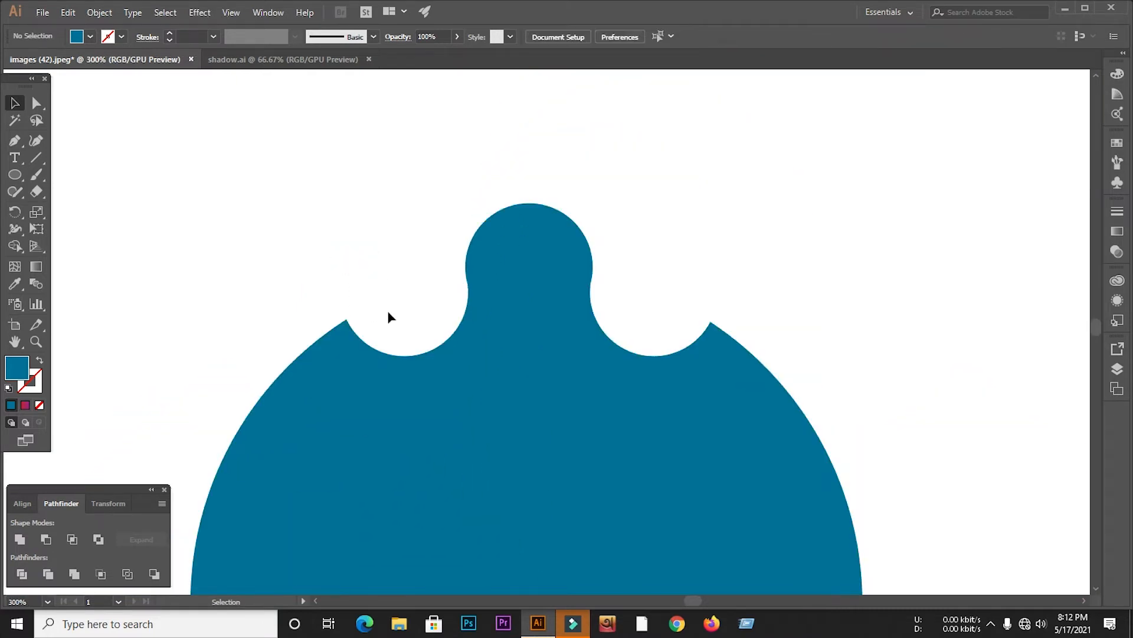
# Step: Unite the large circle's remaining pieces and the top bump into one shape
pyautogui.click(781, 423)
pyautogui.click(19, 539)
pyautogui.click(390, 284)
pyautogui.scroll(-3, 414, 290)
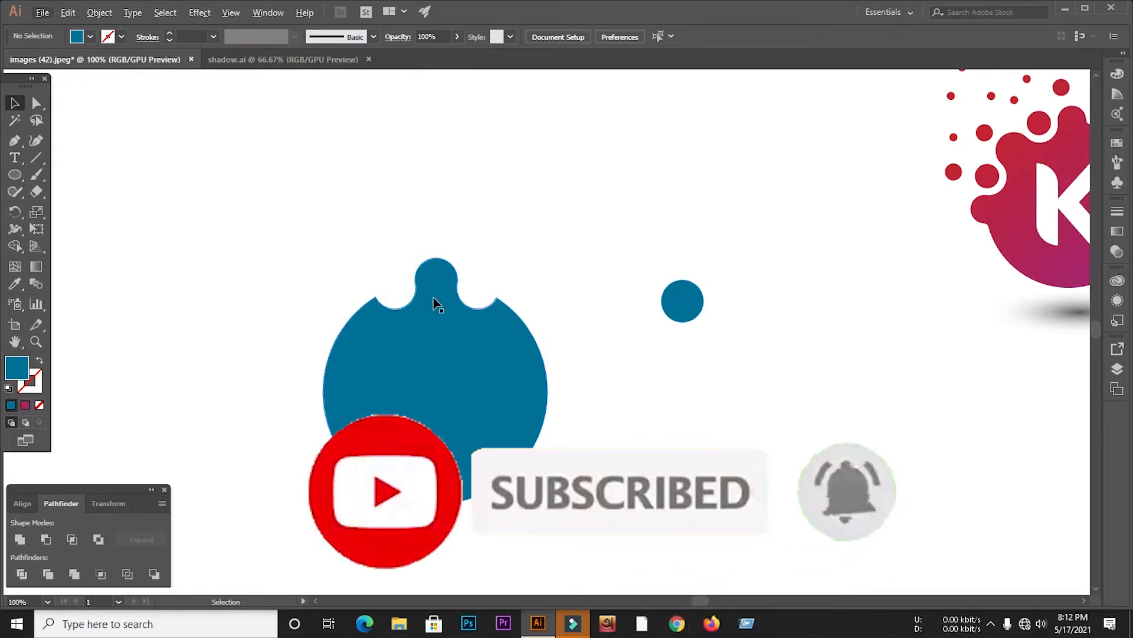
# Step: Copy the spare circle to the left notch's outer corner and shrink the copy to about 46 pt
pyautogui.click(679, 303)
pyautogui.moveTo(678, 304); pyautogui.dragTo(352, 308)
pyautogui.scroll(3, 353, 308)
pyautogui.moveTo(484, 250); pyautogui.dragTo(469, 265)
pyautogui.moveTo(445, 327); pyautogui.dragTo(455, 306)
# Step: In Outline view, fine-position the smaller circle so its edge runs smoothly into the left notch's outer corner
pyautogui.scroll(5, 464, 281)
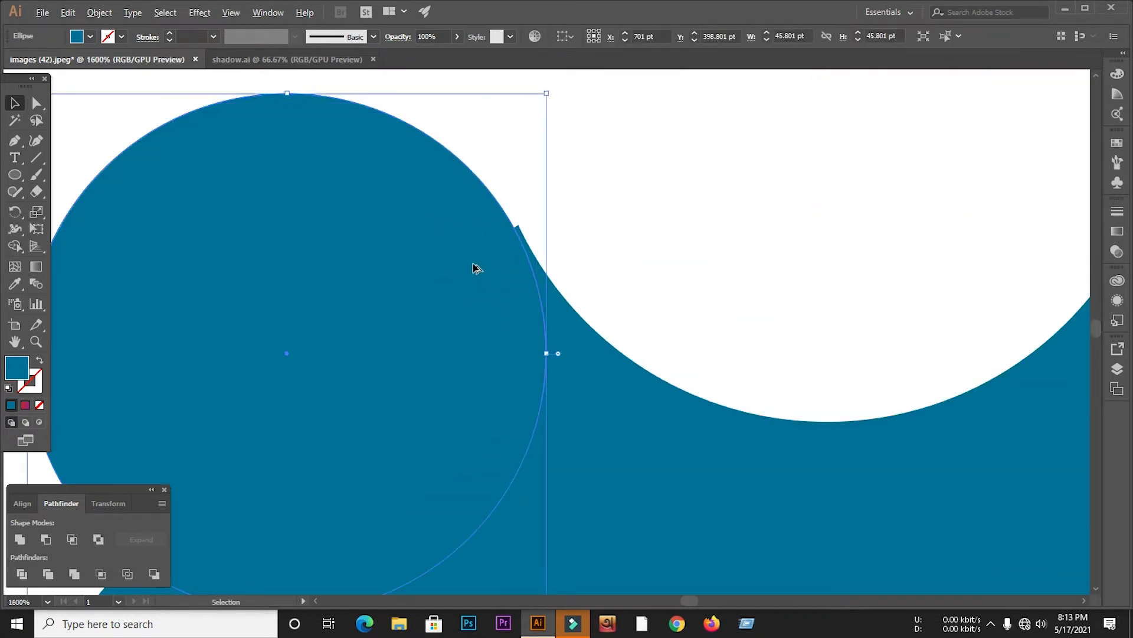
pyautogui.hotkey('ctrl', 'y')
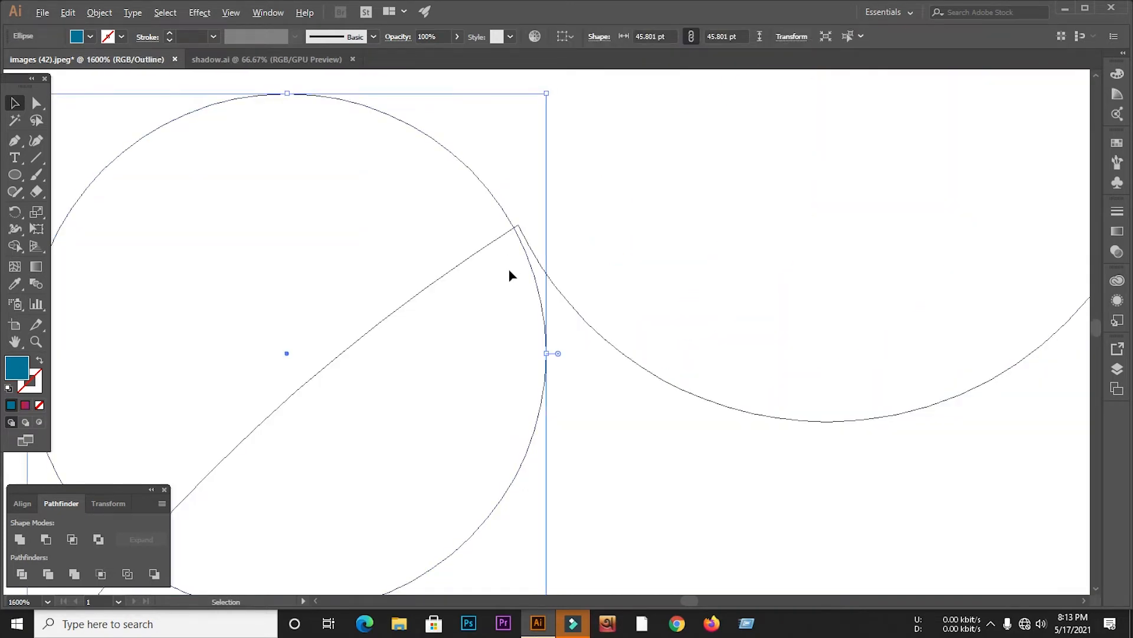
pyautogui.scroll(-1, 511, 275)
pyautogui.moveTo(481, 201); pyautogui.dragTo(498, 219)
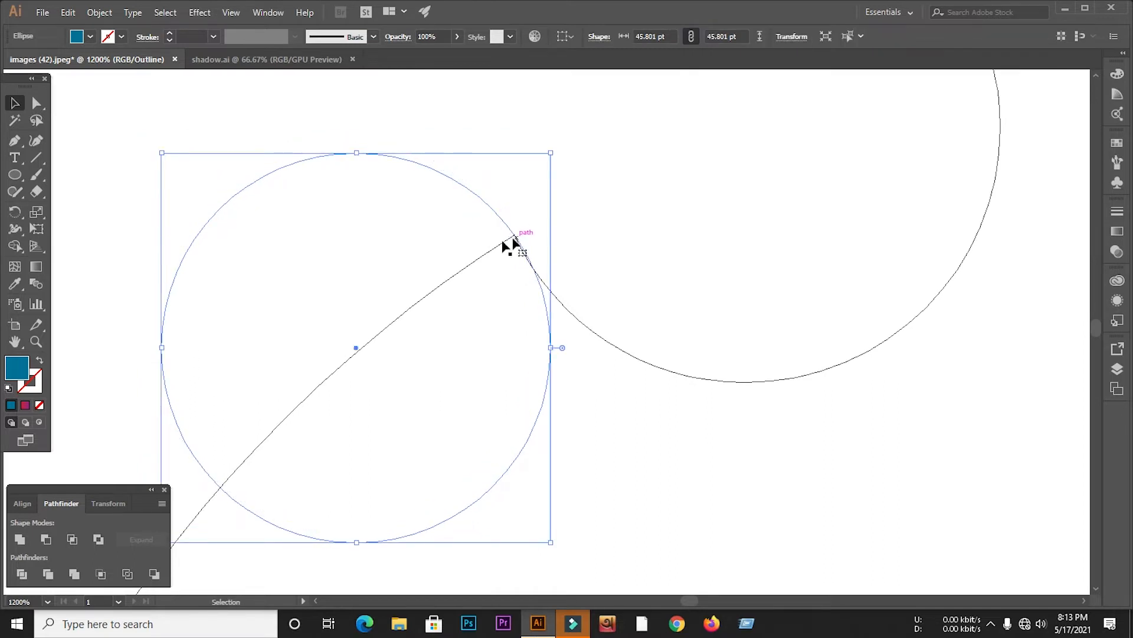
pyautogui.scroll(-4, 453, 264)
# Step: Copy the smaller circle to the right notch's outer corner, align it with the notch edge, and return to Preview
pyautogui.moveTo(446, 247); pyautogui.dragTo(894, 248)
pyautogui.scroll(6, 896, 212)
pyautogui.moveTo(797, 245); pyautogui.dragTo(789, 245)
pyautogui.scroll(-4, 729, 285)
pyautogui.scroll(-2, 729, 279)
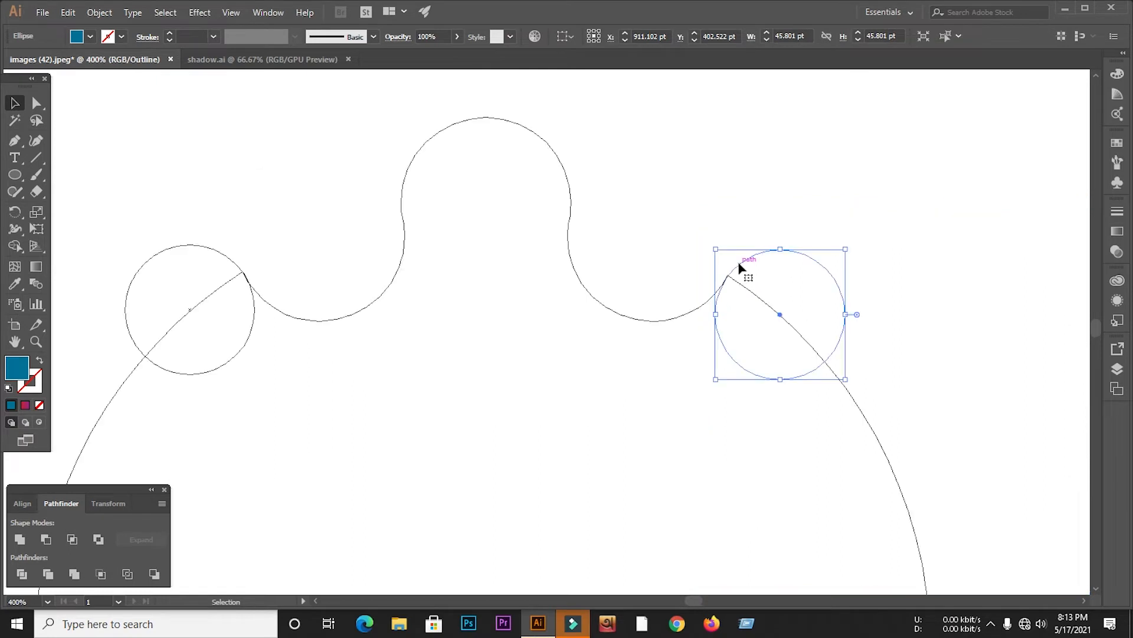
pyautogui.hotkey('ctrl', 'y')
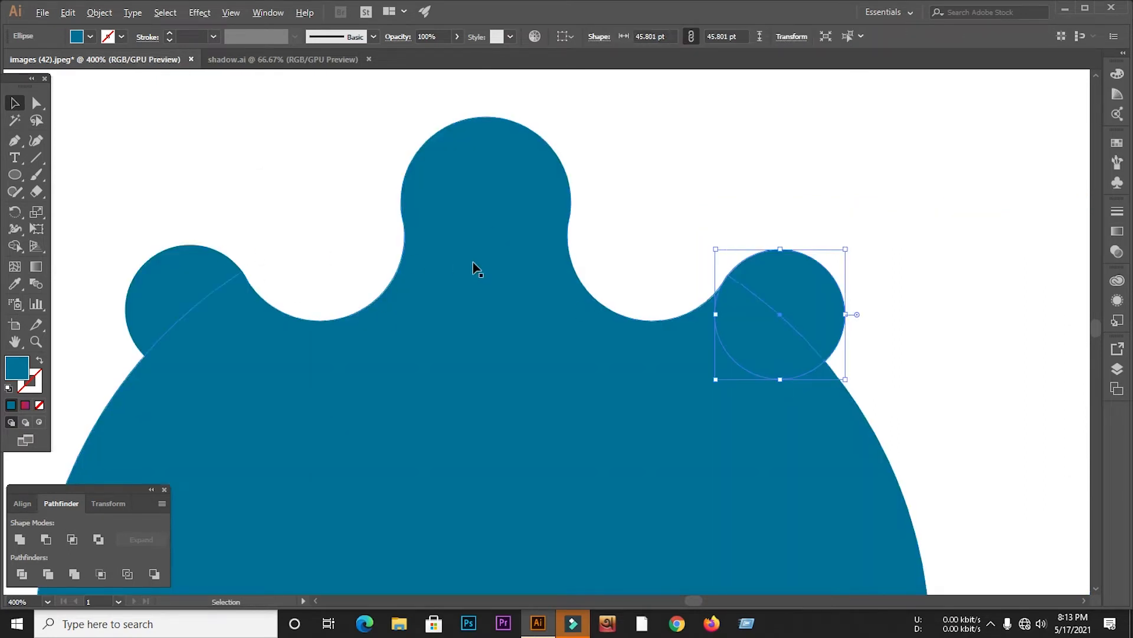
# Step: Unite the two outer circles with the main notched shape
pyautogui.scroll(-1, 472, 265)
pyautogui.moveTo(146, 217); pyautogui.dragTo(941, 403)
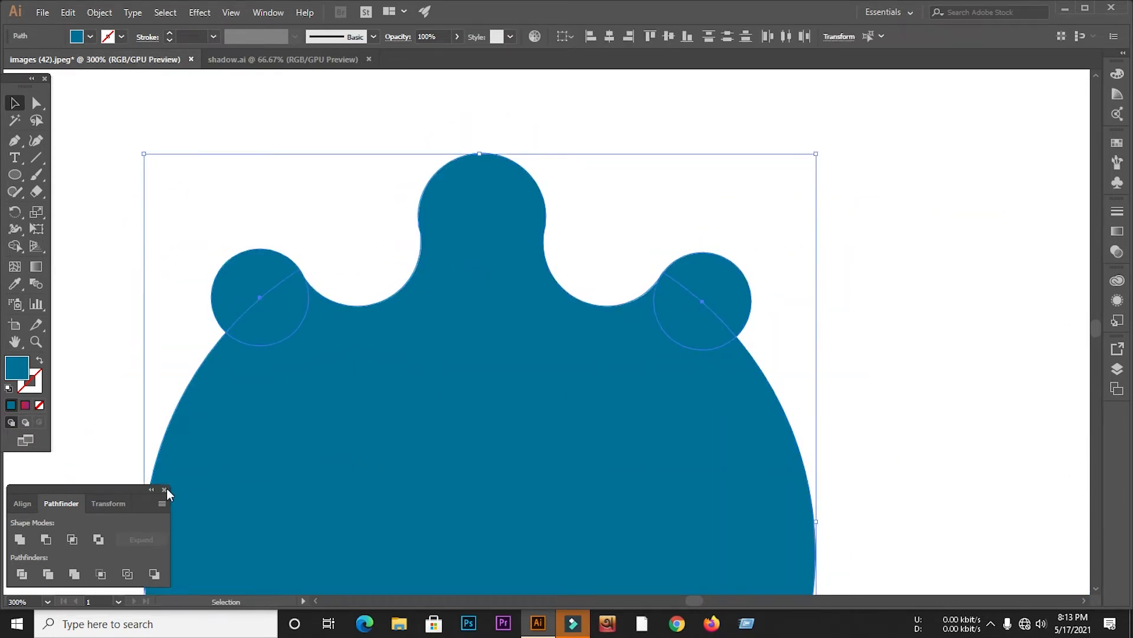
pyautogui.scroll(4, 293, 276)
pyautogui.scroll(-4, 303, 283)
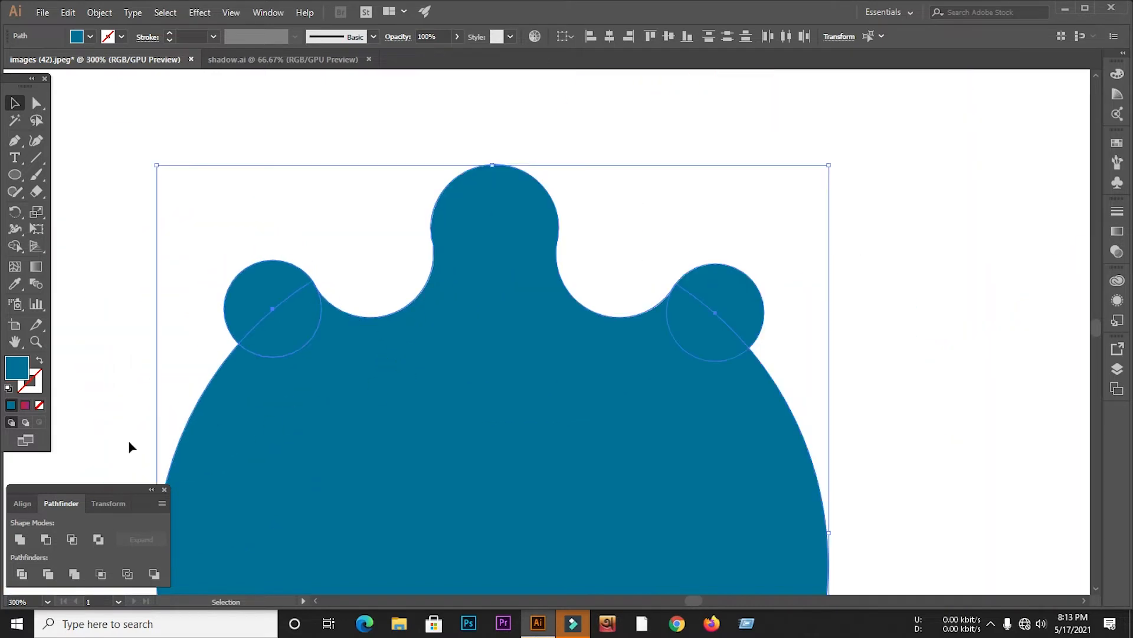
pyautogui.click(21, 540)
pyautogui.click(136, 276)
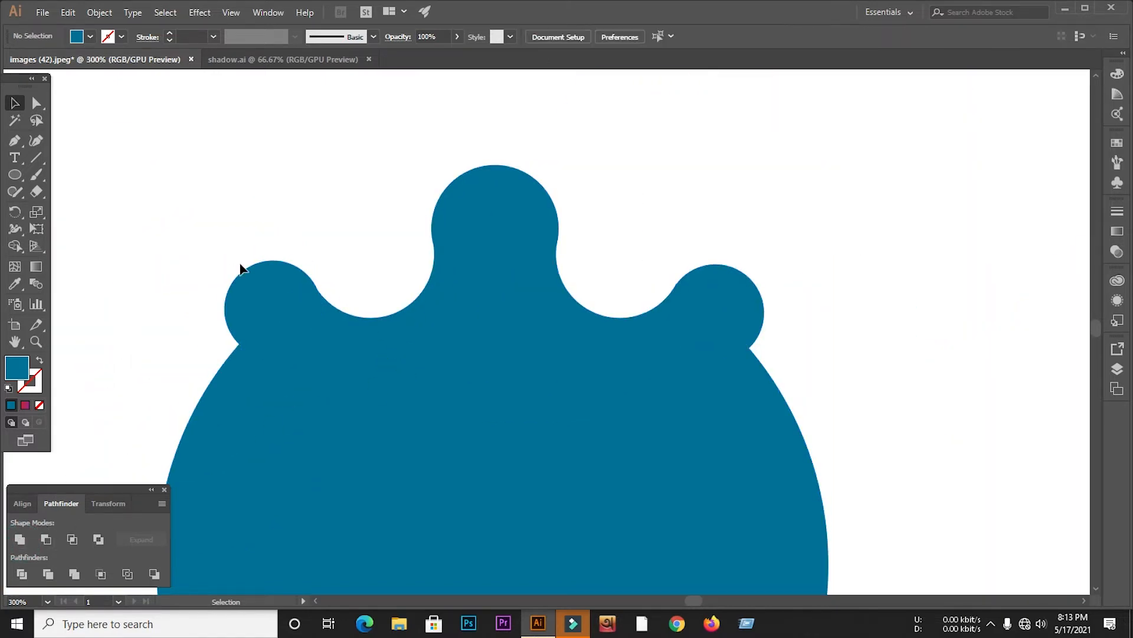
# Step: Copy the 60 pt spare circle into the left notch and shrink it to leave an even gap around it
pyautogui.scroll(-3, 460, 281)
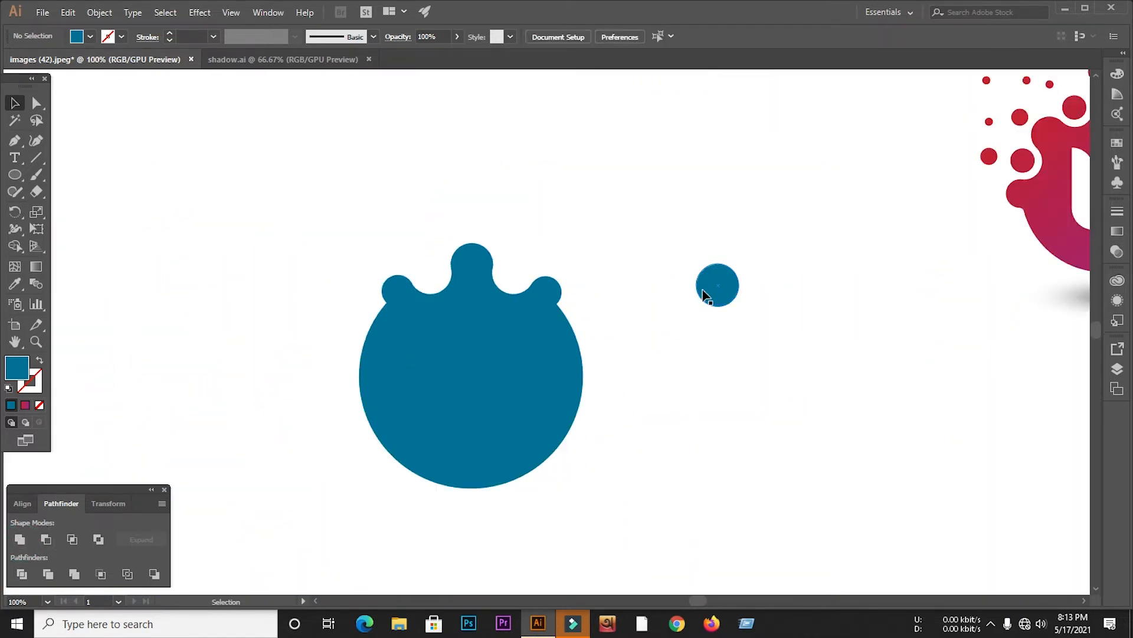
pyautogui.keyDown('alt'); pyautogui.moveTo(702, 290); pyautogui.dragTo(415, 278); pyautogui.keyUp('alt')
pyautogui.scroll(1, 417, 279)
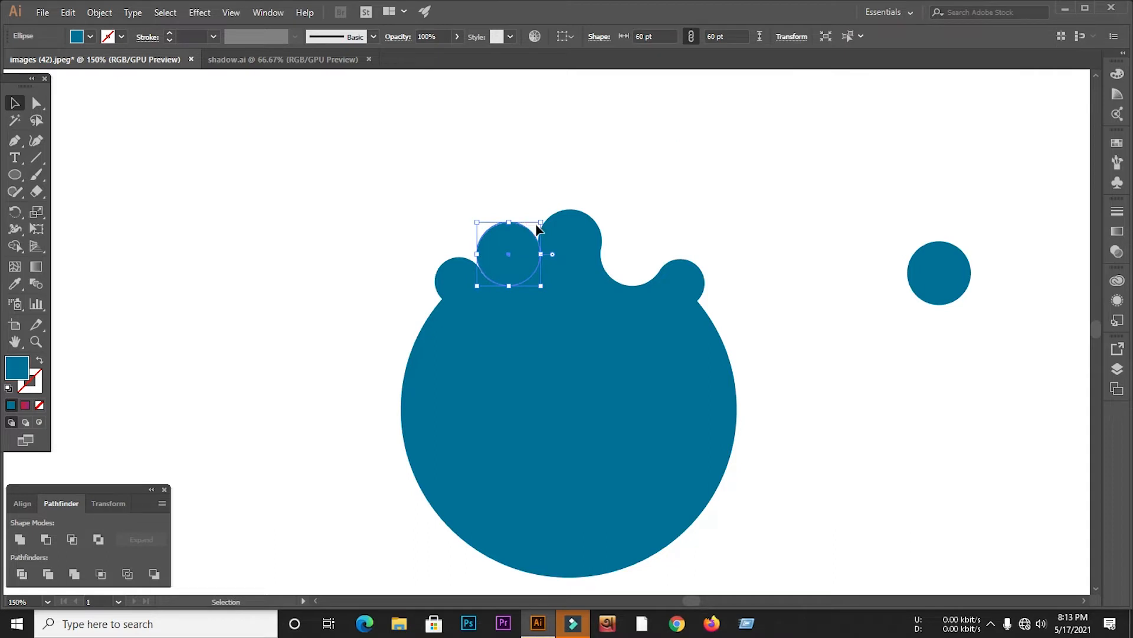
pyautogui.moveTo(540, 223); pyautogui.dragTo(531, 232)
pyautogui.click(458, 205)
# Step: Place a copy of the notch circle at the same height in the right notch
pyautogui.scroll(2, 483, 250)
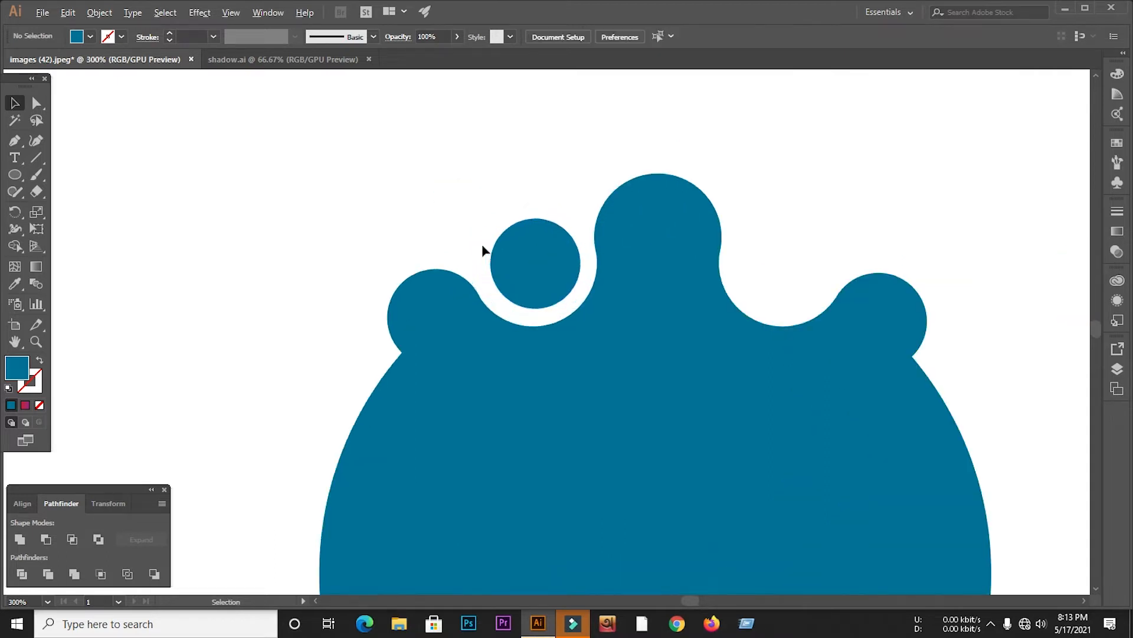
pyautogui.keyDown('alt'); pyautogui.moveTo(537, 274); pyautogui.dragTo(783, 271); pyautogui.keyUp('alt')
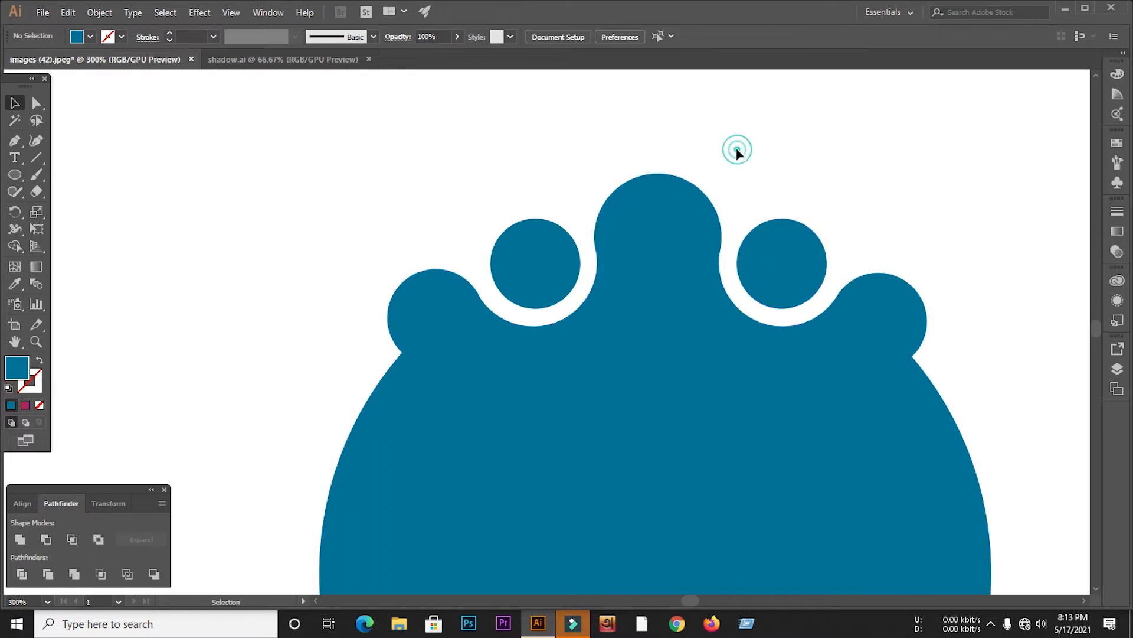
pyautogui.scroll(-2, 679, 174)
pyautogui.scroll(-2, 457, 185)
pyautogui.scroll(-1, 508, 224)
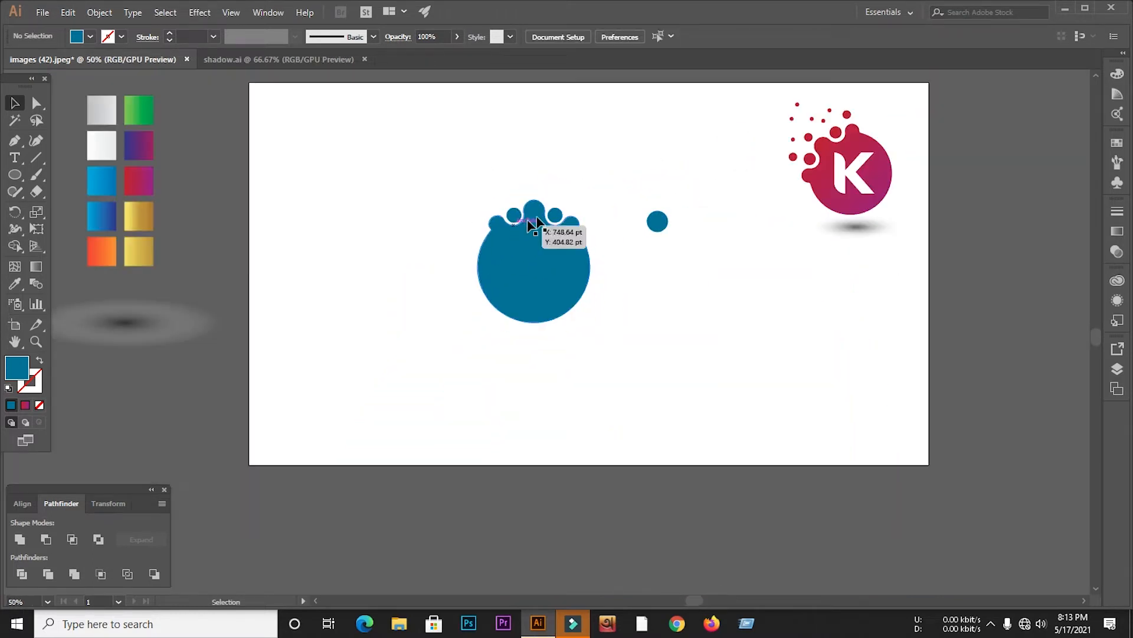
# Step: Group the notched shape with its two notch circles and rotate it so the bumps face the upper left
pyautogui.scroll(1, 561, 259)
pyautogui.click(562, 258)
pyautogui.rightClick(561, 259)
pyautogui.click(665, 344)
pyautogui.scroll(-1, 531, 348)
pyautogui.moveTo(588, 234); pyautogui.dragTo(534, 172)
pyautogui.click(609, 382)
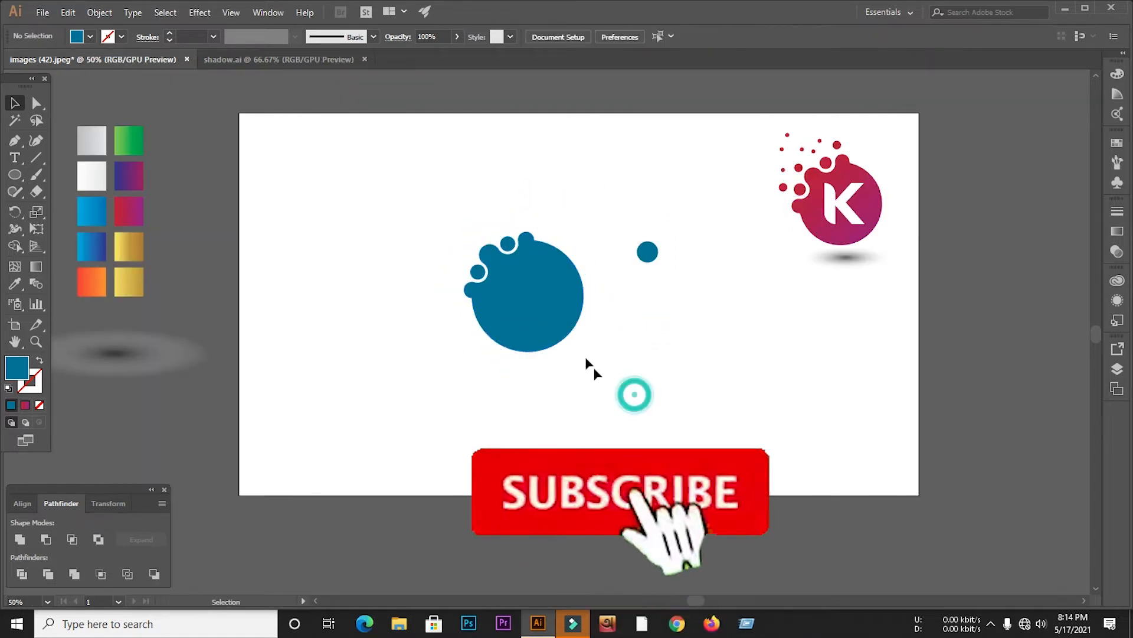
# Step: Ungroup the rotated shape and its notch circles
pyautogui.scroll(1, 480, 255)
pyautogui.scroll(2, 480, 255)
pyautogui.moveTo(539, 236); pyautogui.dragTo(437, 184)
pyautogui.hotkey('ctrl', 'z')
pyautogui.rightClick(550, 227)
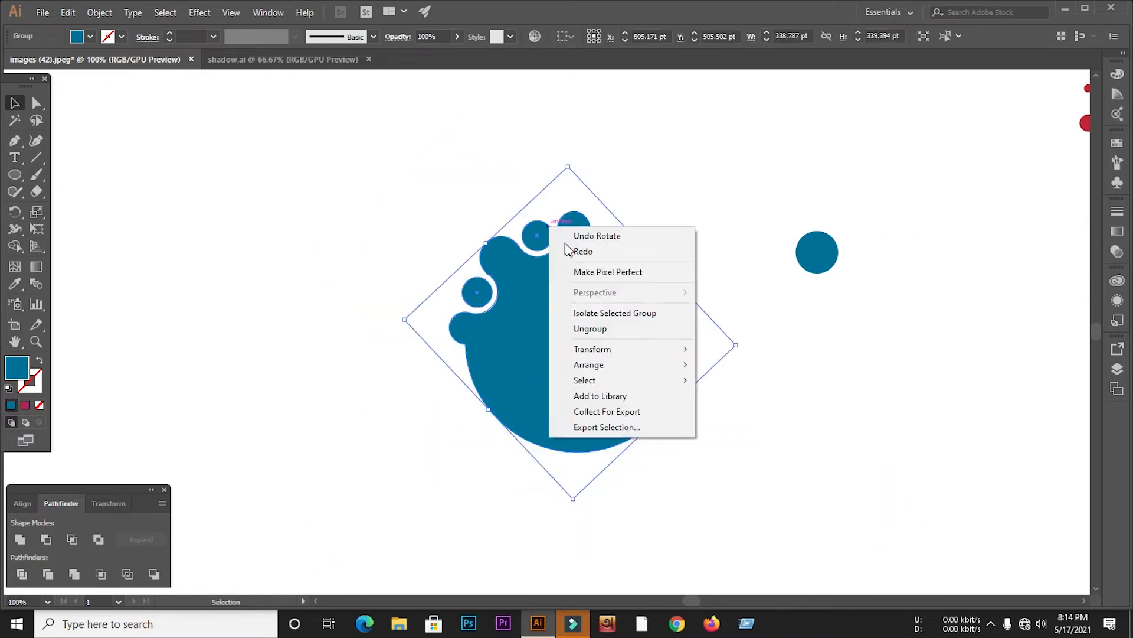
pyautogui.click(594, 329)
pyautogui.click(631, 190)
# Step: Copy the upper notch circle to the empty space at its upper left and shrink the copy to about 25.6 pt
pyautogui.moveTo(537, 235); pyautogui.dragTo(362, 184)
pyautogui.click(601, 326)
pyautogui.rightClick(599, 325)
pyautogui.click(637, 411)
pyautogui.scroll(3, 353, 171)
pyautogui.click(390, 304)
pyautogui.moveTo(435, 258); pyautogui.dragTo(417, 281)
pyautogui.click(470, 293)
pyautogui.scroll(-2, 331, 307)
pyautogui.click(349, 313)
pyautogui.scroll(3, 322, 294)
pyautogui.scroll(-3, 322, 322)
pyautogui.click(394, 352)
pyautogui.scroll(-1, 335, 304)
pyautogui.scroll(-1, 315, 296)
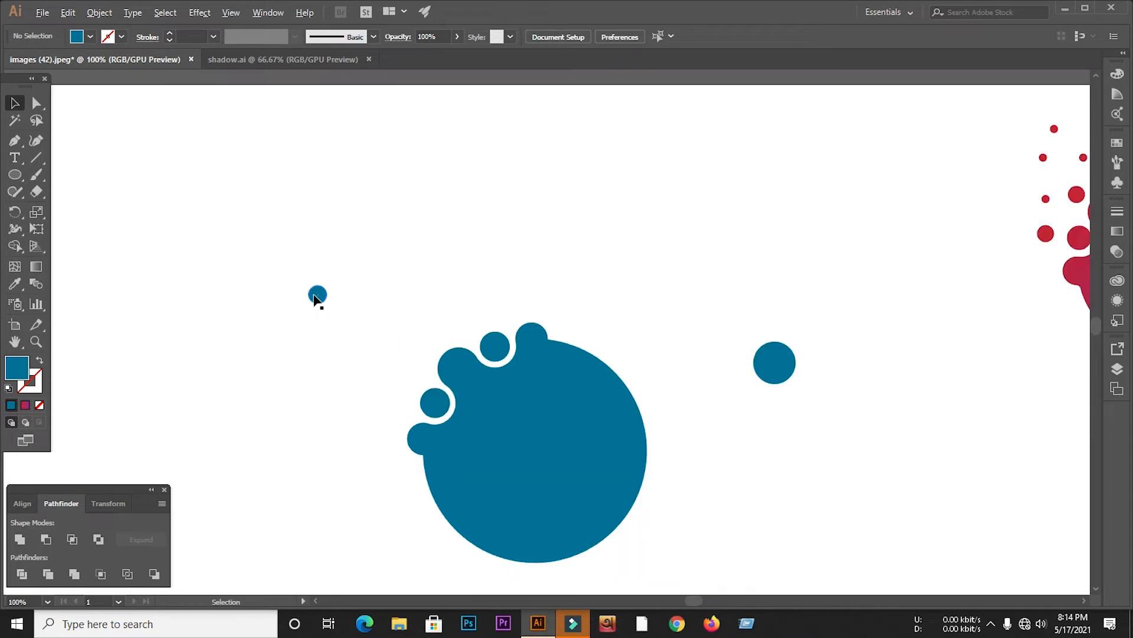
# Step: Place three copies of the 25.6 pt circle outside the bumps: beside the lower notch circle, above the middle bump, and above the top bump
pyautogui.moveTo(317, 298); pyautogui.dragTo(399, 411)
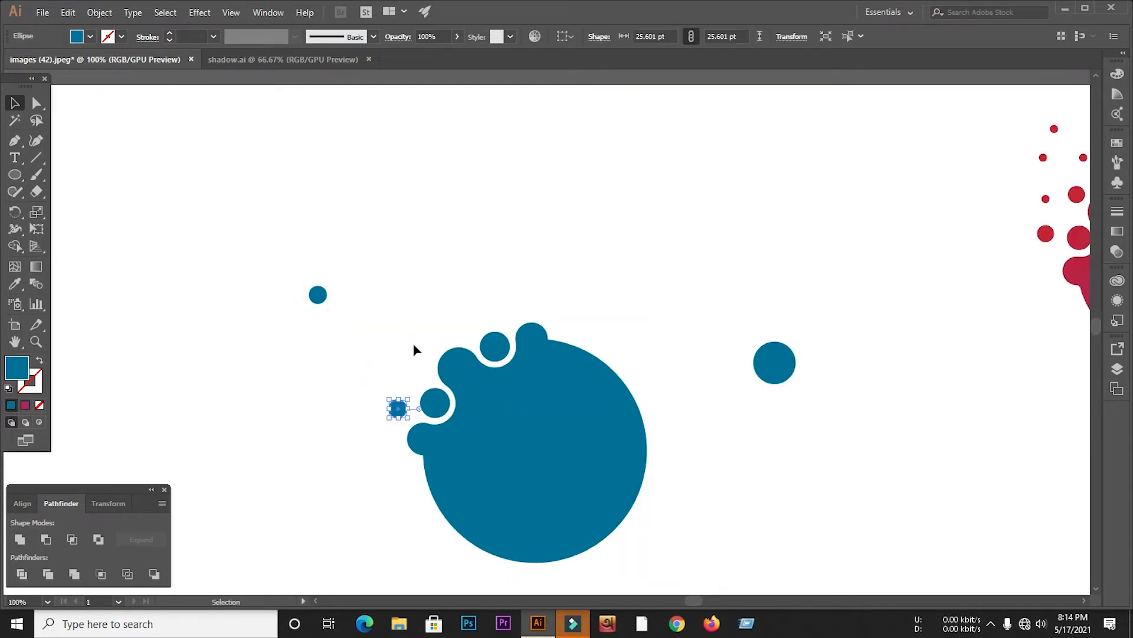
pyautogui.scroll(-1, 267, 314)
pyautogui.moveTo(300, 302); pyautogui.dragTo(357, 349)
pyautogui.scroll(3, 374, 333)
pyautogui.scroll(-3, 297, 306)
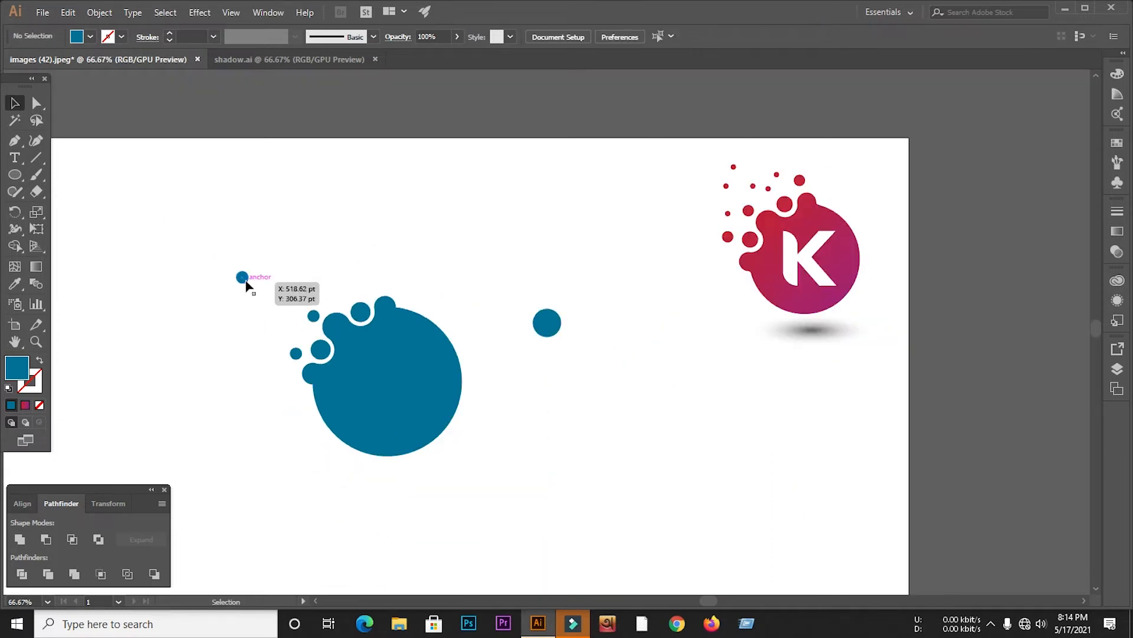
pyautogui.moveTo(246, 284); pyautogui.dragTo(388, 287)
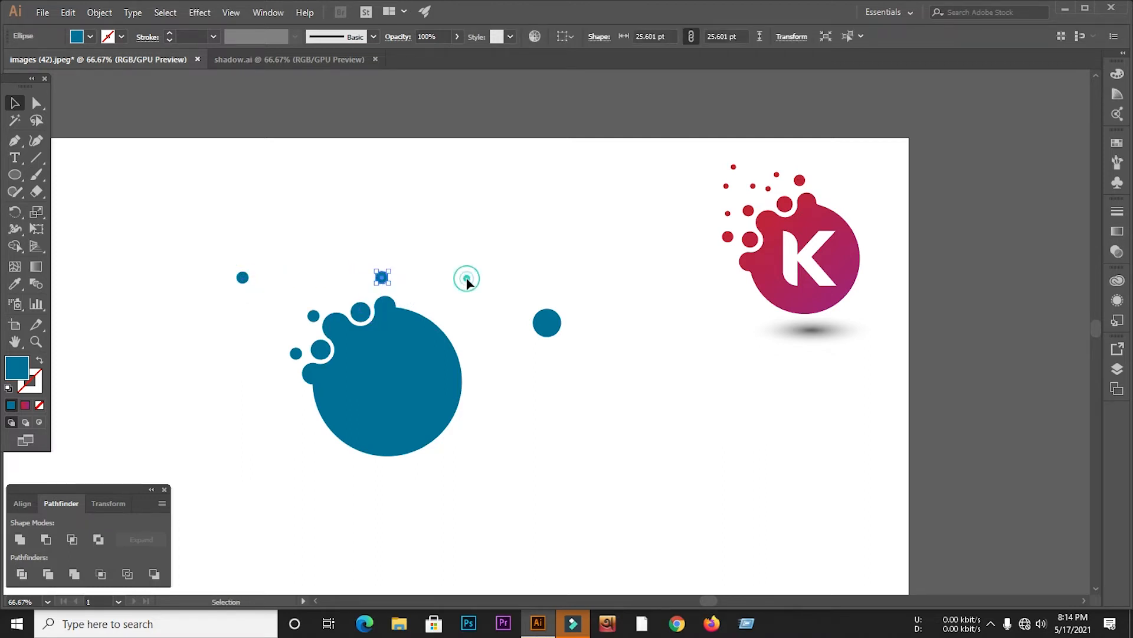
pyautogui.click(466, 279)
# Step: Shrink the original 25.6 pt circle at the upper left into a tiny dot
pyautogui.scroll(3, 248, 294)
pyautogui.click(313, 243)
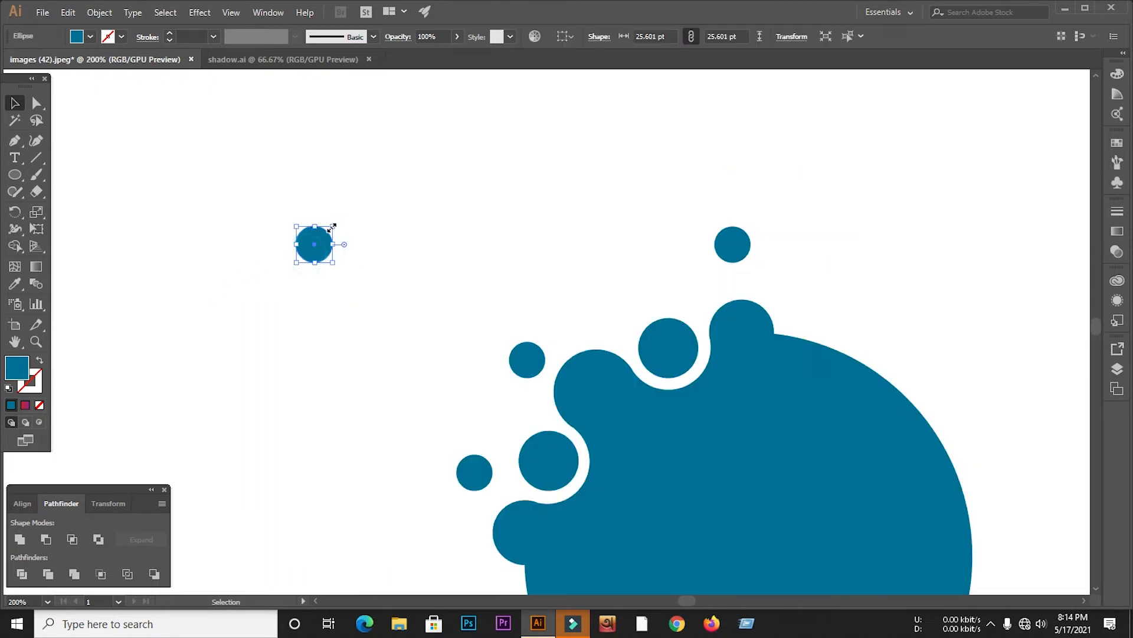
pyautogui.click(375, 246)
pyautogui.scroll(-3, 235, 288)
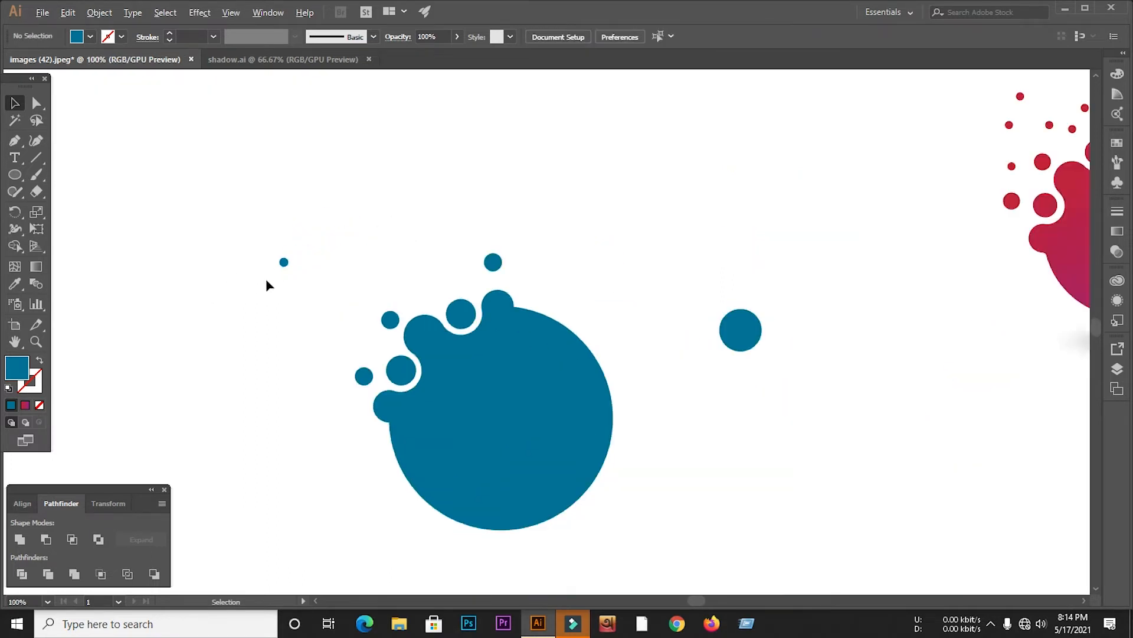
# Step: Scatter copies of the tiny dot above the bumps and the medium circles
pyautogui.moveTo(282, 269); pyautogui.dragTo(398, 258)
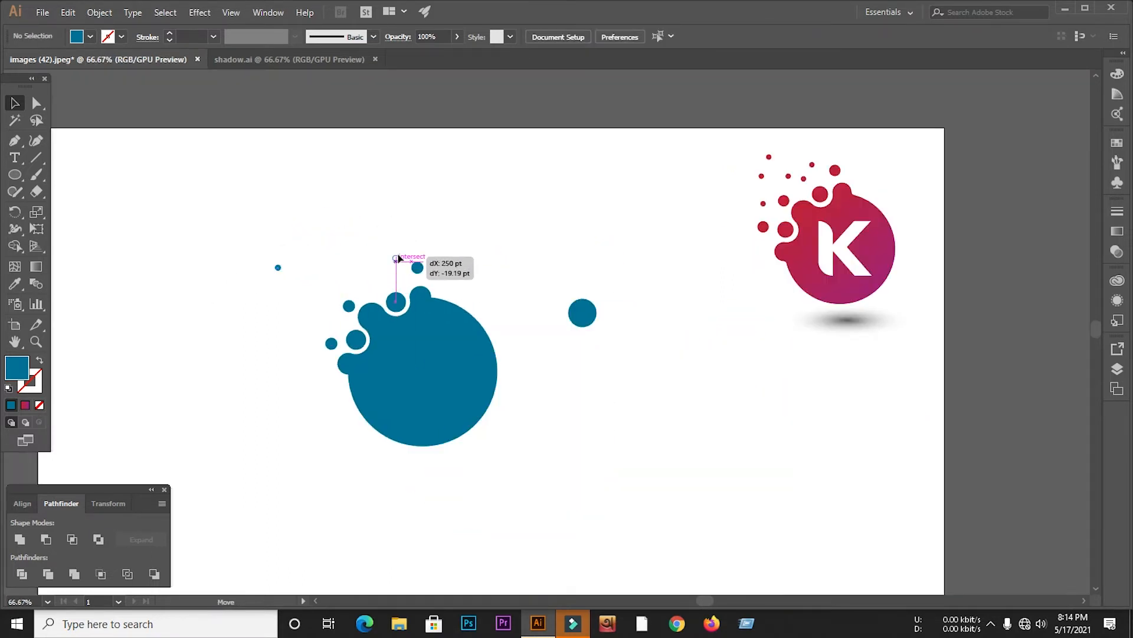
pyautogui.click(376, 274)
pyautogui.scroll(3, 380, 264)
pyautogui.moveTo(428, 245); pyautogui.dragTo(292, 303)
pyautogui.click(366, 310)
pyautogui.scroll(-2, 400, 300)
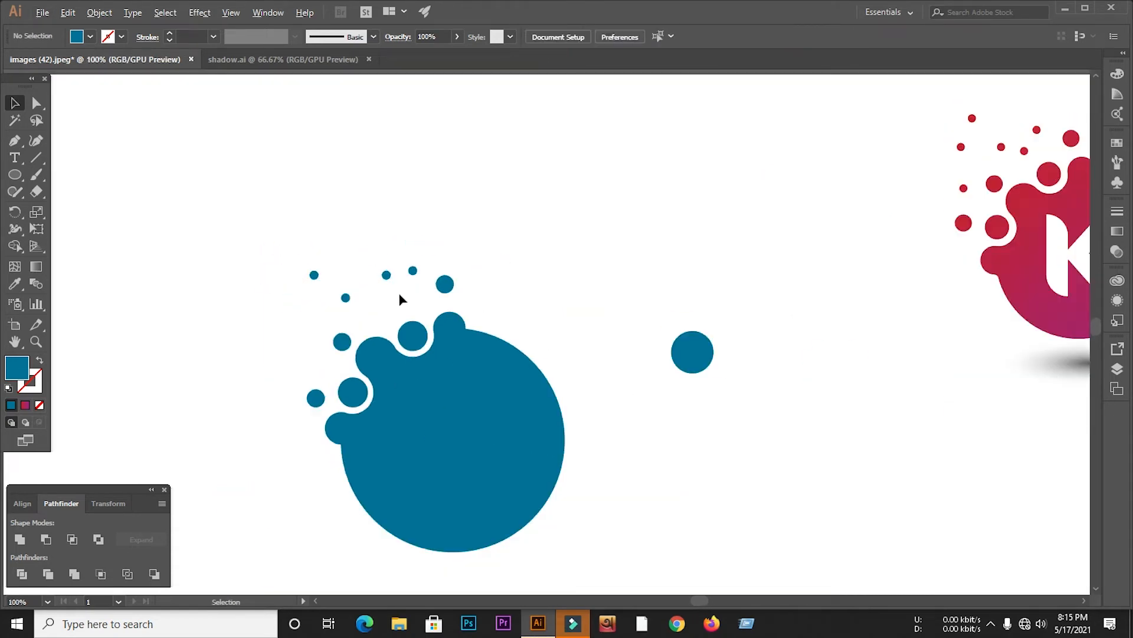
# Step: Rearrange the two leftmost tiny dots, placing one just above the lower medium circle and the other farther out at the upper left
pyautogui.scroll(-1, 389, 299)
pyautogui.moveTo(311, 240); pyautogui.dragTo(307, 337)
pyautogui.moveTo(297, 289); pyautogui.dragTo(326, 275)
pyautogui.click(387, 280)
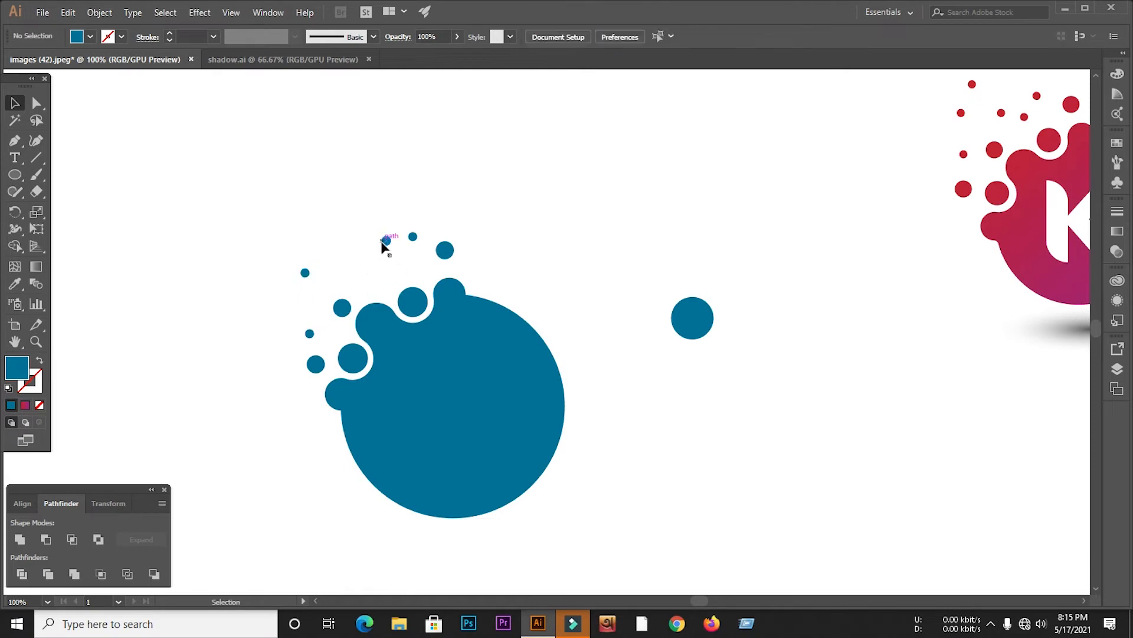
# Step: Scatter more copies of the tiny dot, one farther out at the upper left and two above the middle bump
pyautogui.moveTo(382, 247); pyautogui.dragTo(316, 227)
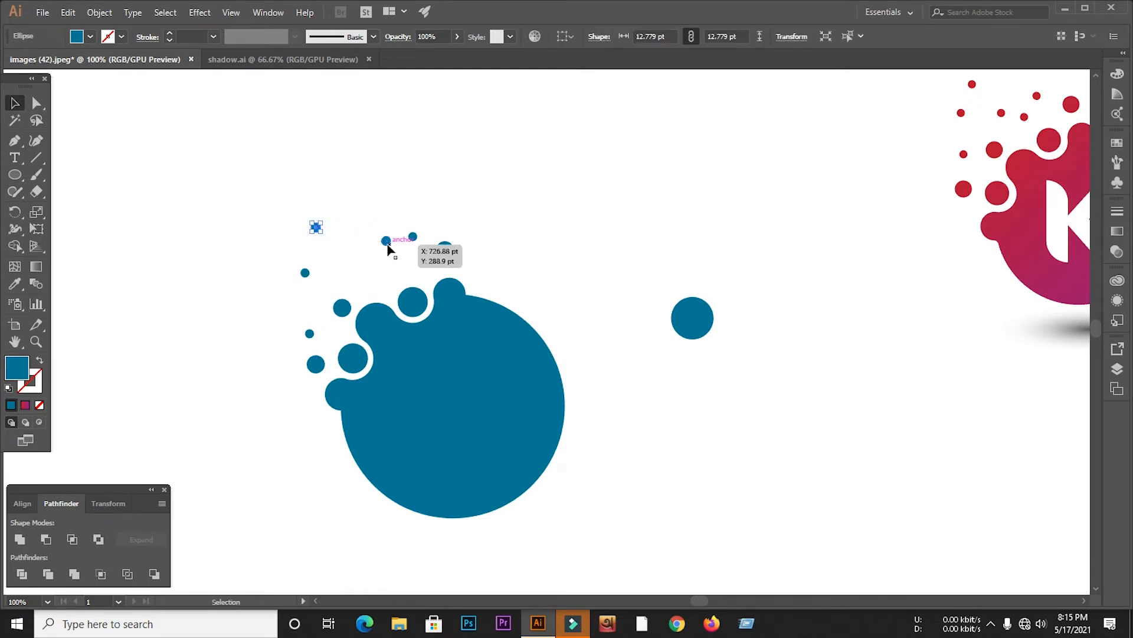
pyautogui.moveTo(381, 250); pyautogui.dragTo(402, 289)
pyautogui.scroll(3, 353, 265)
pyautogui.click(438, 275)
pyautogui.scroll(-4, 367, 276)
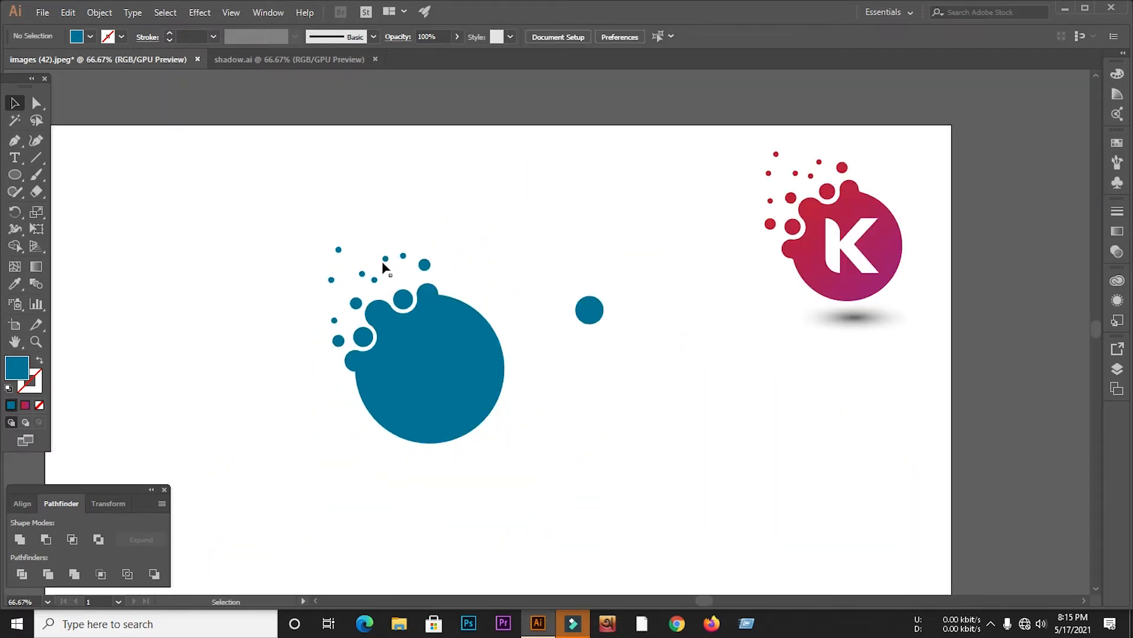
# Step: Delete the extra tiny dot beside the topmost right one and nudge the remaining dot closer to the upper medium circle
pyautogui.scroll(3, 384, 257)
pyautogui.click(387, 260)
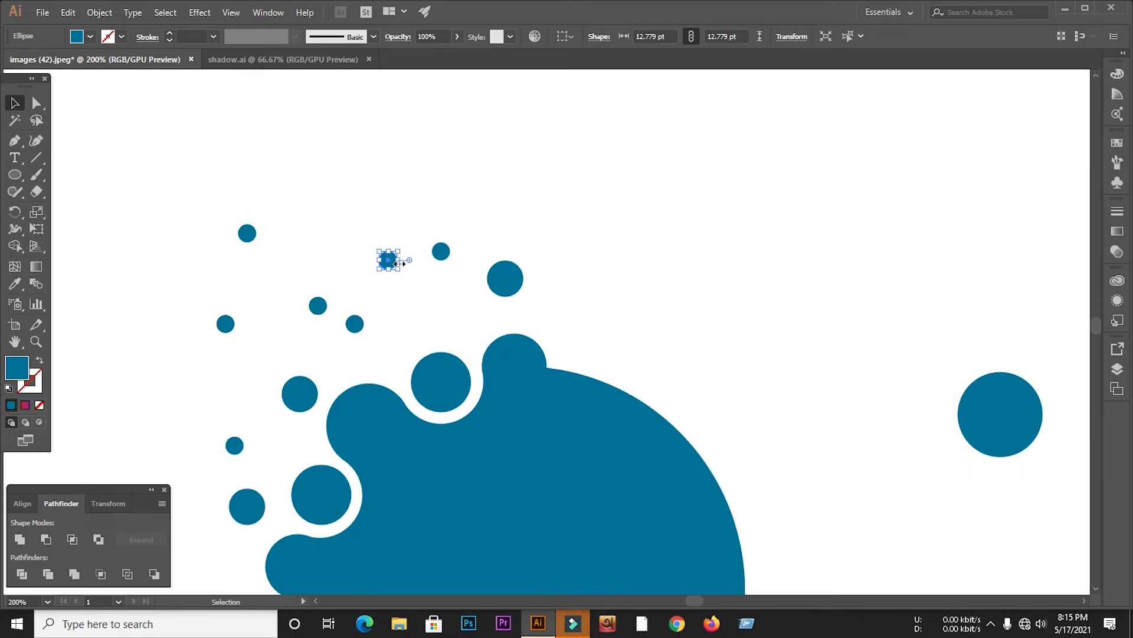
pyautogui.press('Delete')
pyautogui.moveTo(439, 254); pyautogui.dragTo(425, 254)
pyautogui.click(445, 229)
pyautogui.scroll(-3, 390, 217)
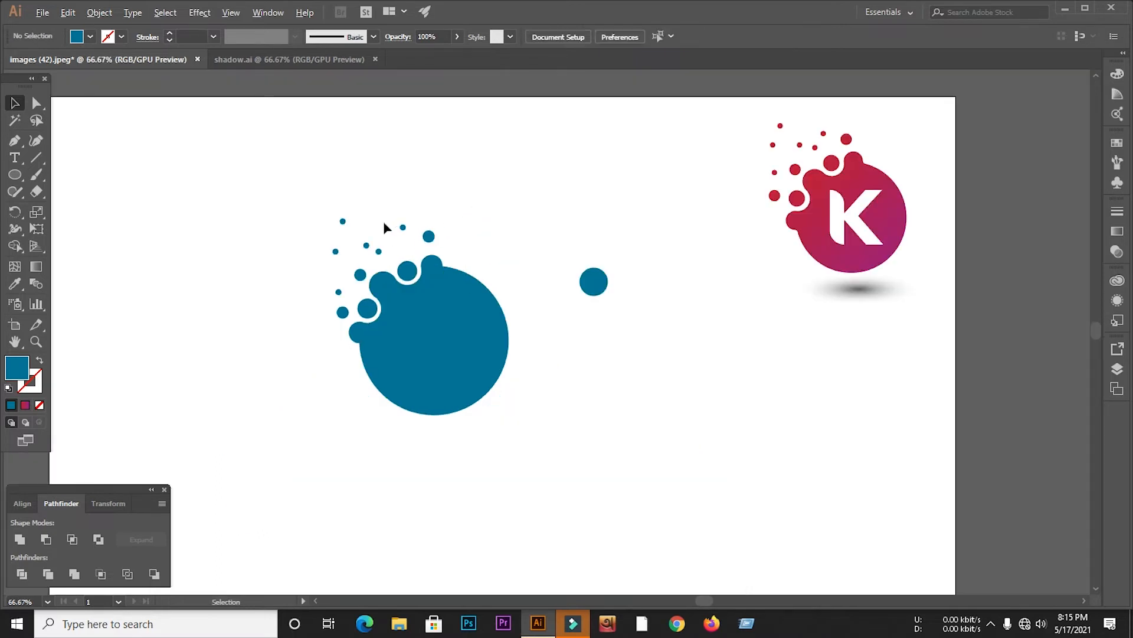
pyautogui.scroll(3, 389, 258)
pyautogui.moveTo(465, 205); pyautogui.dragTo(444, 226)
pyautogui.scroll(-5, 323, 215)
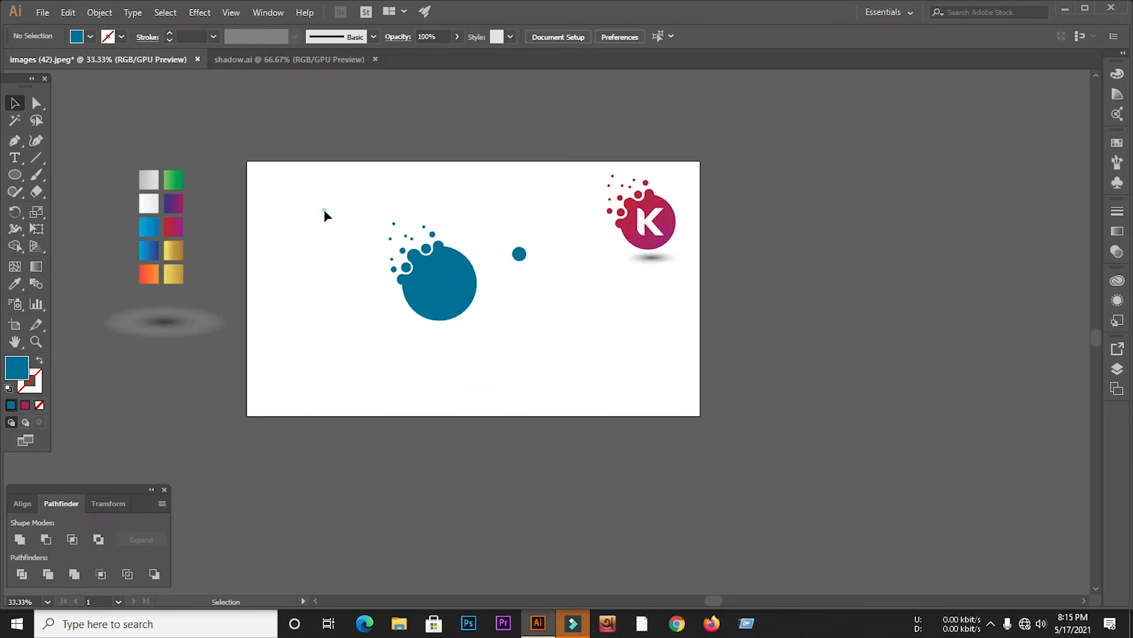
# Step: Round the corner where the top bump meets the large circle to about 6.67 pt
pyautogui.scroll(3, 372, 233)
pyautogui.moveTo(319, 149); pyautogui.dragTo(583, 412)
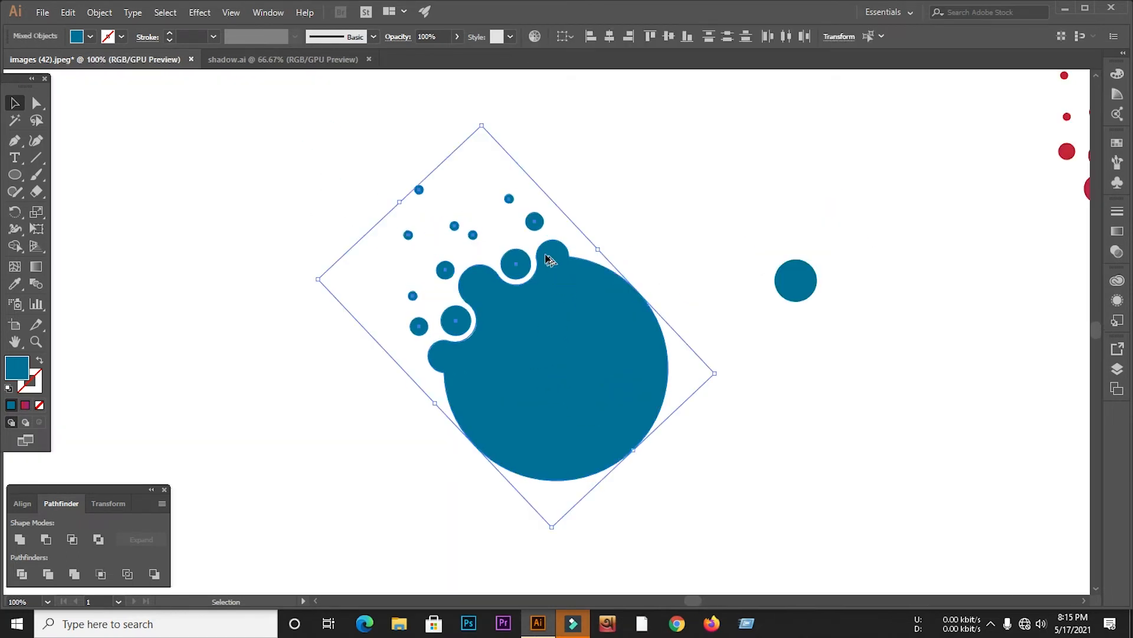
pyautogui.scroll(4, 551, 259)
pyautogui.hotkey('ctrl', 'g')
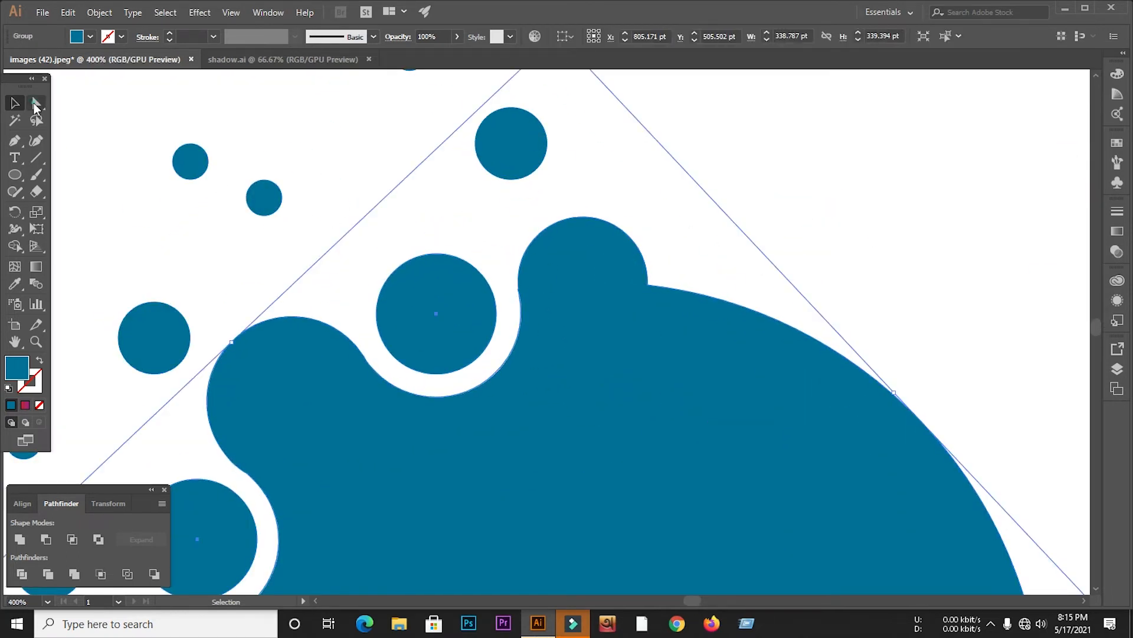
pyautogui.click(36, 104)
pyautogui.moveTo(659, 279); pyautogui.dragTo(663, 266)
pyautogui.click(754, 244)
pyautogui.click(630, 287)
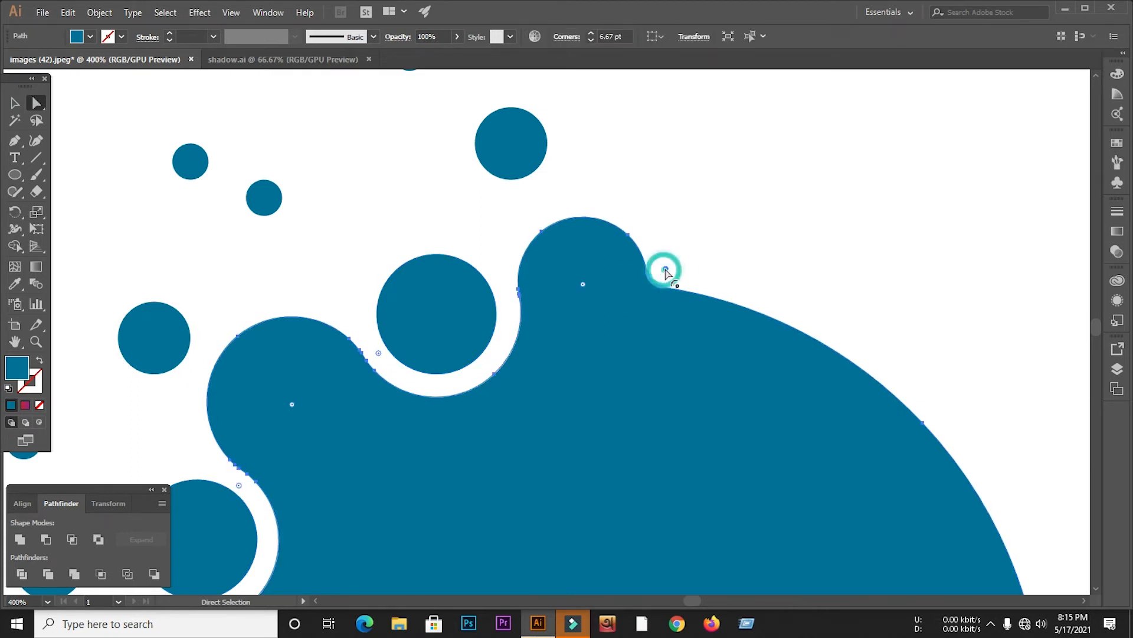
pyautogui.click(746, 235)
# Step: Move the stray anchor between the upper notch and the top bump onto the neighbouring anchor to smooth the edge
pyautogui.keyDown('alt'); pyautogui.scroll(4, 549, 283); pyautogui.keyUp('alt')
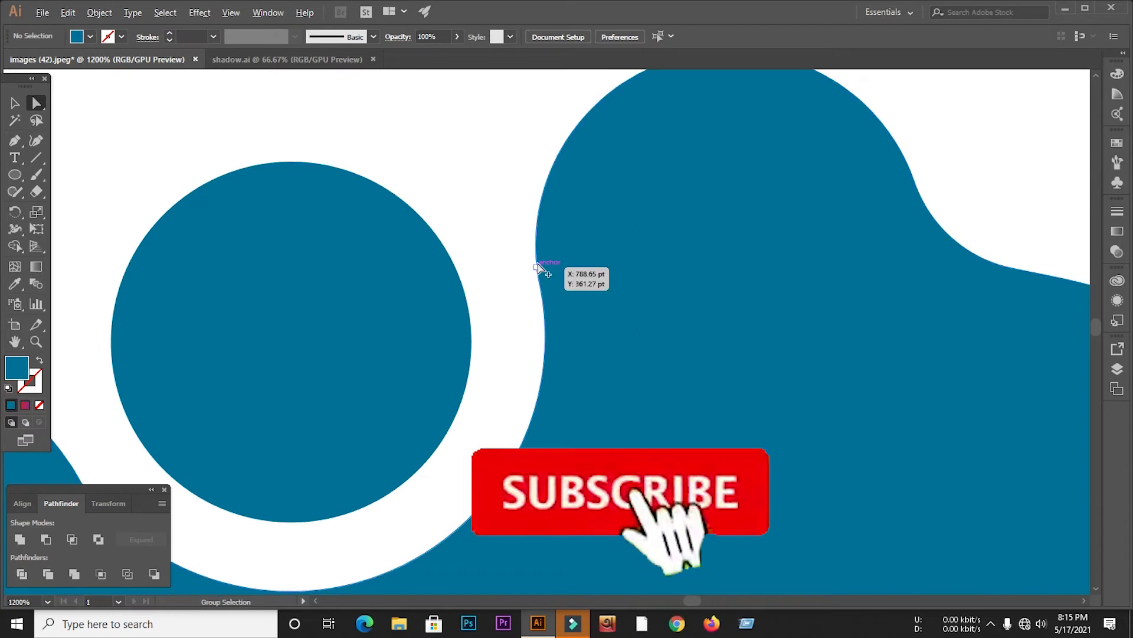
pyautogui.keyDown('alt'); pyautogui.scroll(5, 538, 267); pyautogui.keyUp('alt')
pyautogui.click(488, 254)
pyautogui.moveTo(487, 253); pyautogui.dragTo(484, 258)
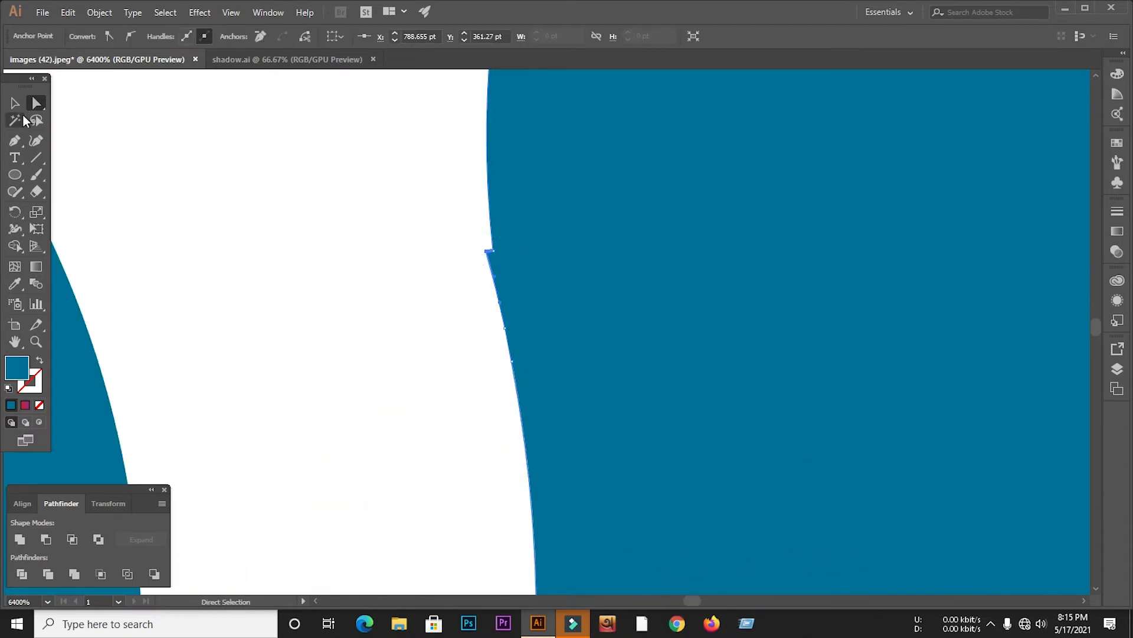
pyautogui.keyDown('alt'); pyautogui.scroll(3, 481, 260); pyautogui.keyUp('alt')
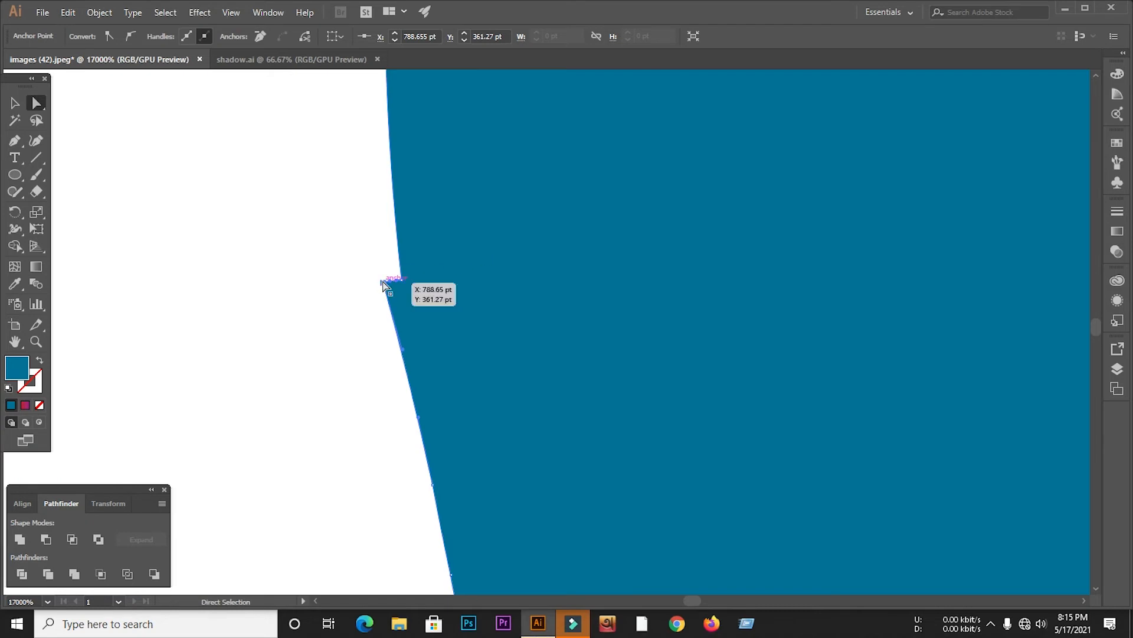
pyautogui.moveTo(383, 285); pyautogui.dragTo(402, 288)
pyautogui.moveTo(402, 280); pyautogui.dragTo(402, 280)
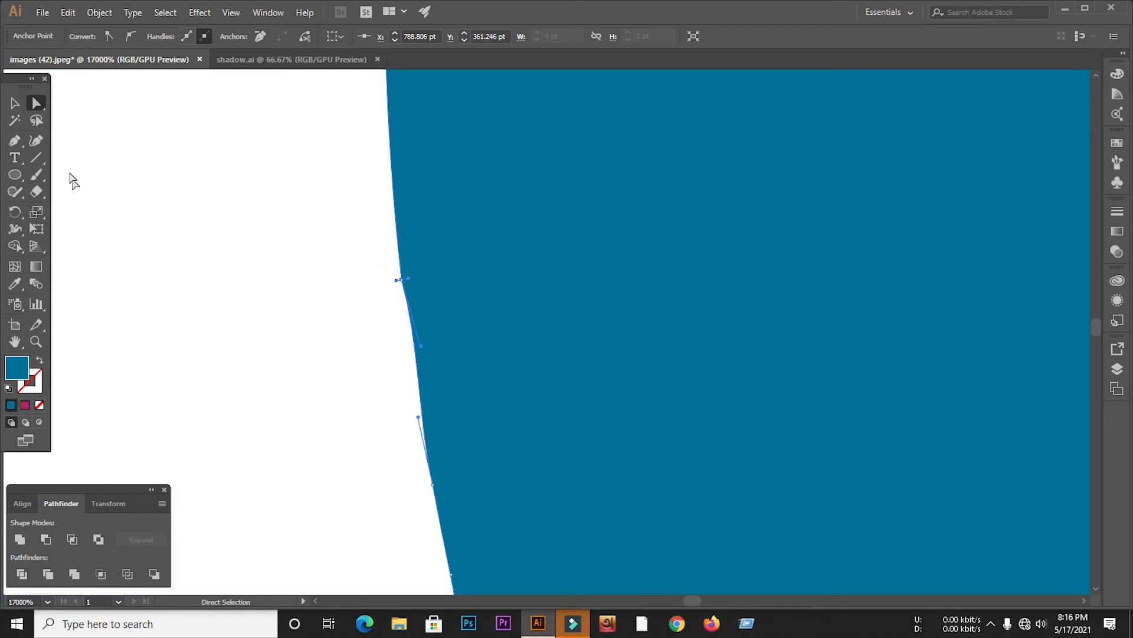
pyautogui.click(15, 104)
pyautogui.click(349, 225)
pyautogui.scroll(-10, 423, 255)
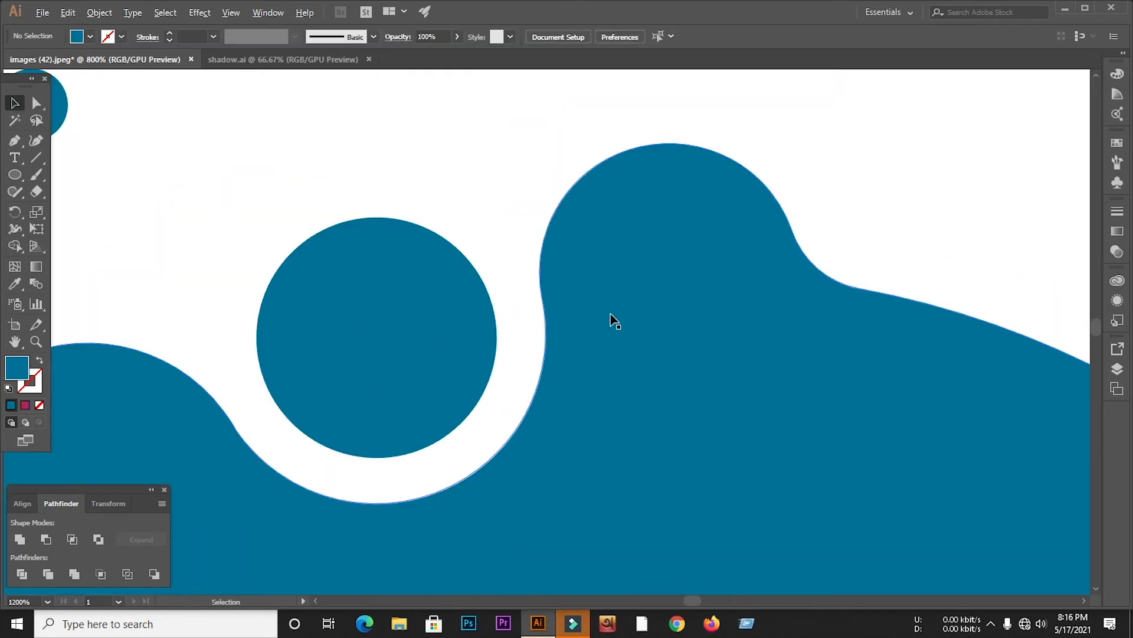
# Step: Round the corner where the lowest bump meets the large circle
pyautogui.scroll(-8, 502, 369)
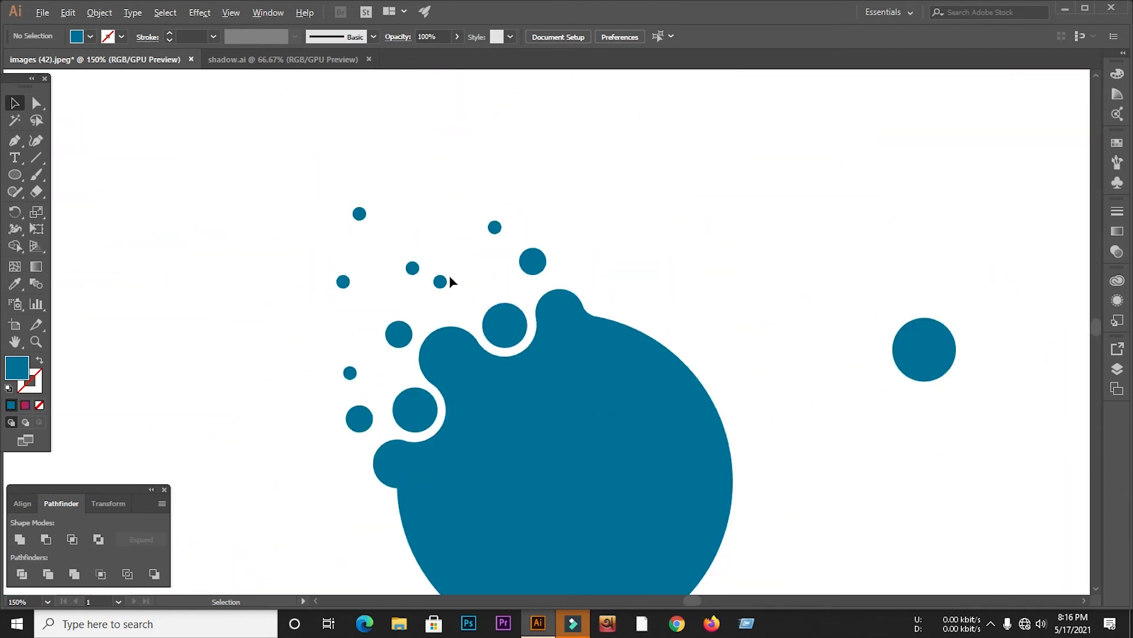
pyautogui.scroll(8, 448, 278)
pyautogui.click(401, 480)
pyautogui.click(37, 104)
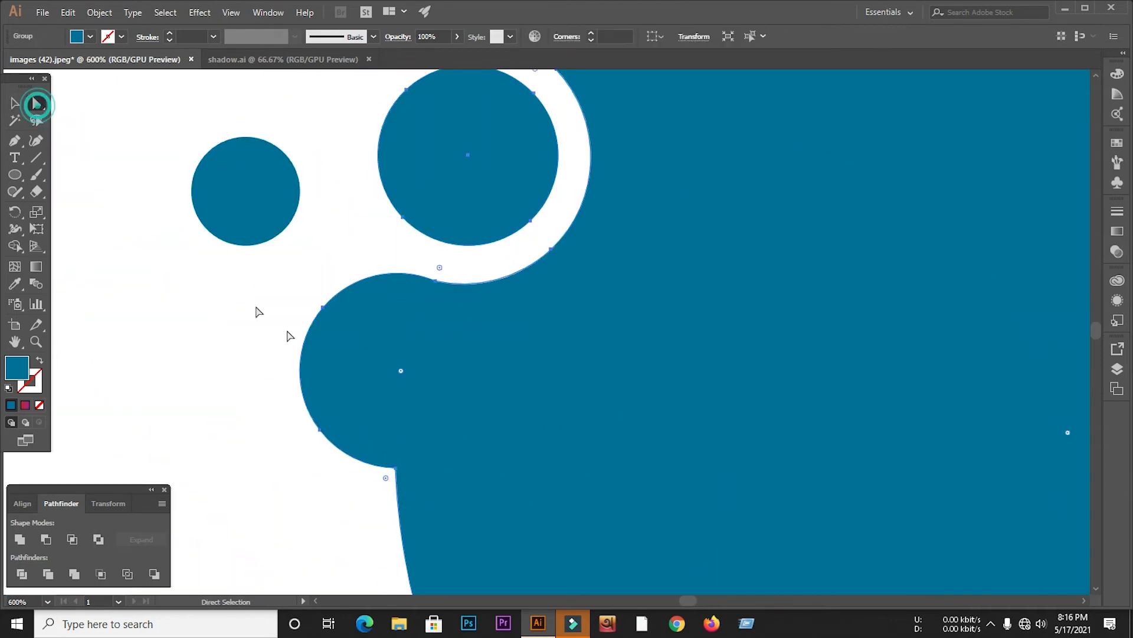
pyautogui.moveTo(385, 478); pyautogui.dragTo(330, 516)
pyautogui.click(17, 106)
pyautogui.click(230, 319)
pyautogui.scroll(-2, 351, 389)
pyautogui.scroll(-4, 353, 396)
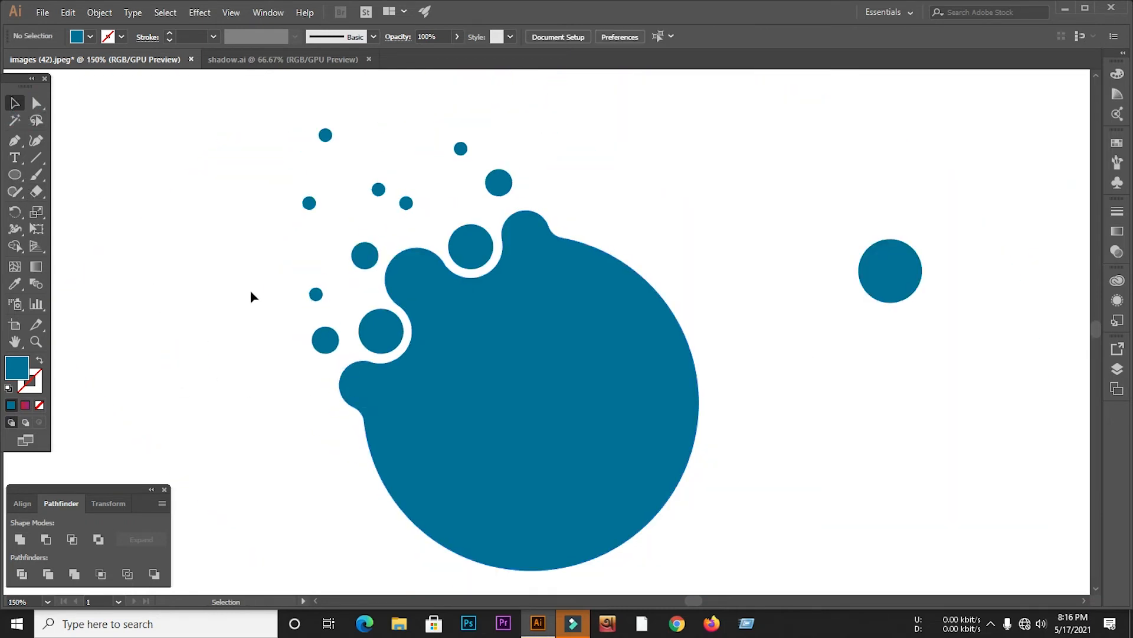
# Step: Try filling the emblem and dots with the reference logo's red-to-purple gradient, and undo the fill
pyautogui.click(520, 447)
pyautogui.click(15, 284)
pyautogui.click(1007, 199)
pyautogui.click(16, 104)
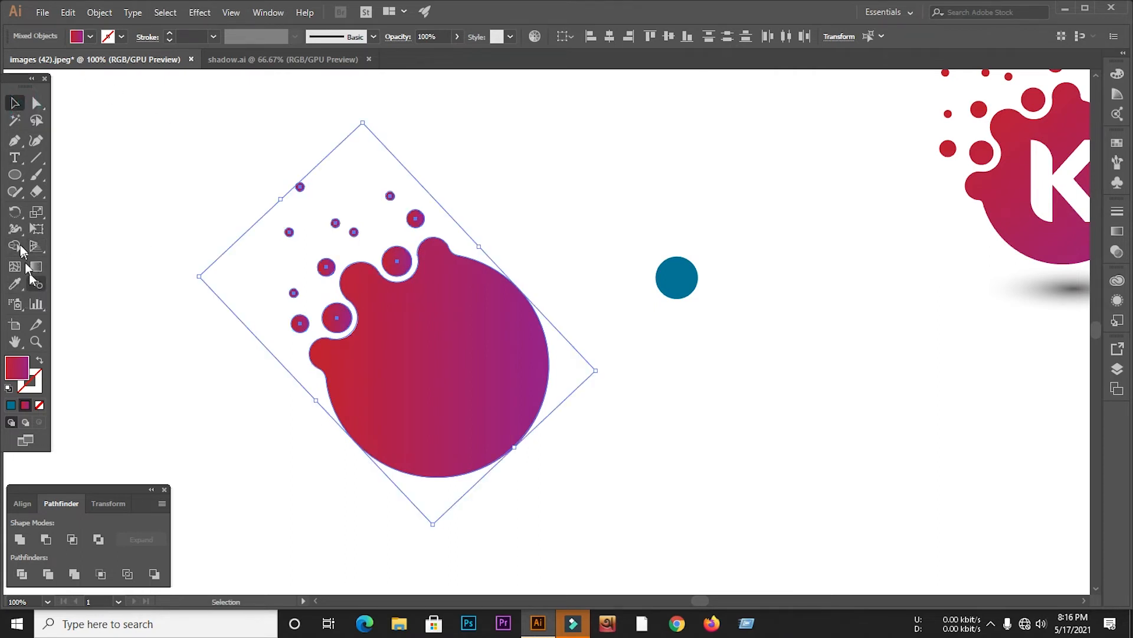
pyautogui.press(',')
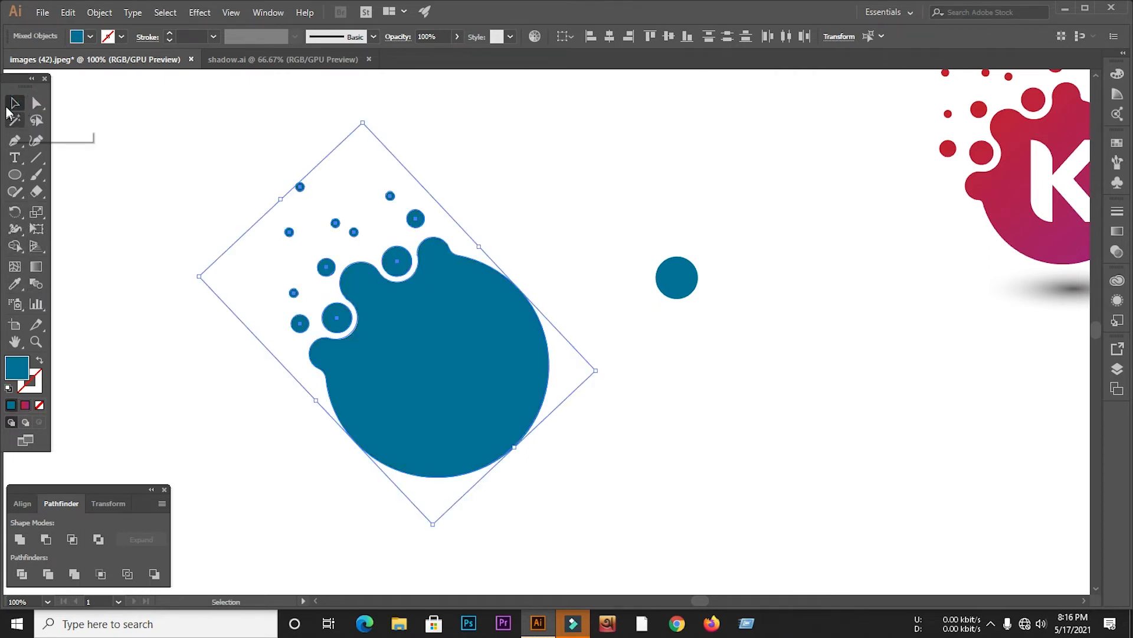
# Step: Group the emblem together with all its scattered dots
pyautogui.click(151, 151)
pyautogui.moveTo(169, 158); pyautogui.dragTo(425, 415)
pyautogui.rightClick(455, 381)
pyautogui.click(461, 470)
# Step: Add the letter K as 72 pt Muli Black text above and to the right of the emblem
pyautogui.click(15, 157)
pyautogui.click(557, 171)
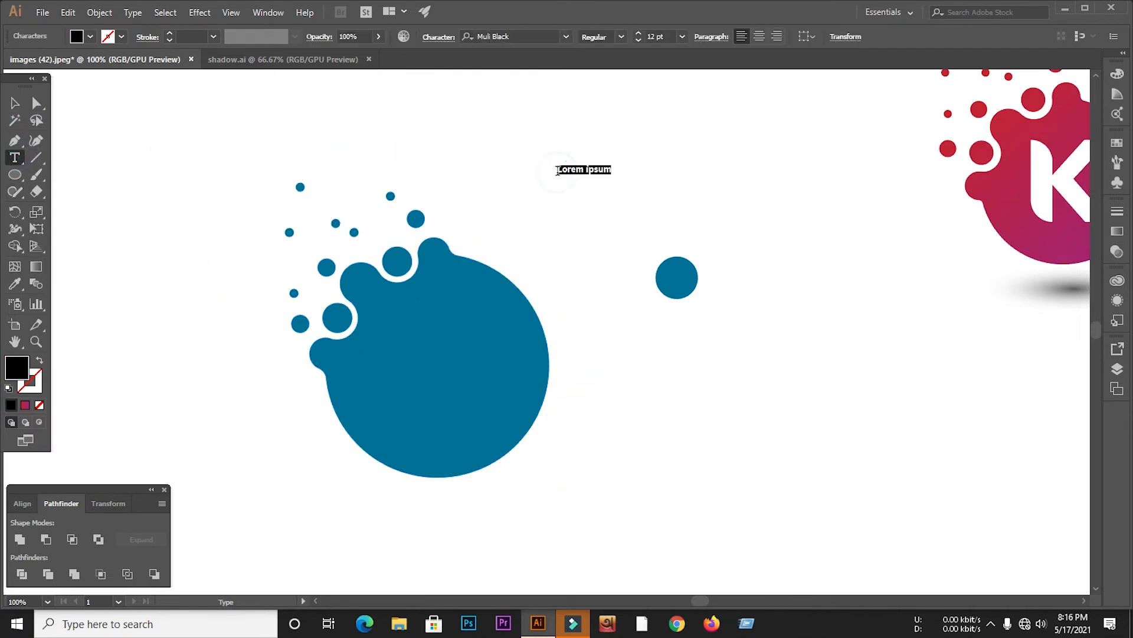
pyautogui.click(691, 287)
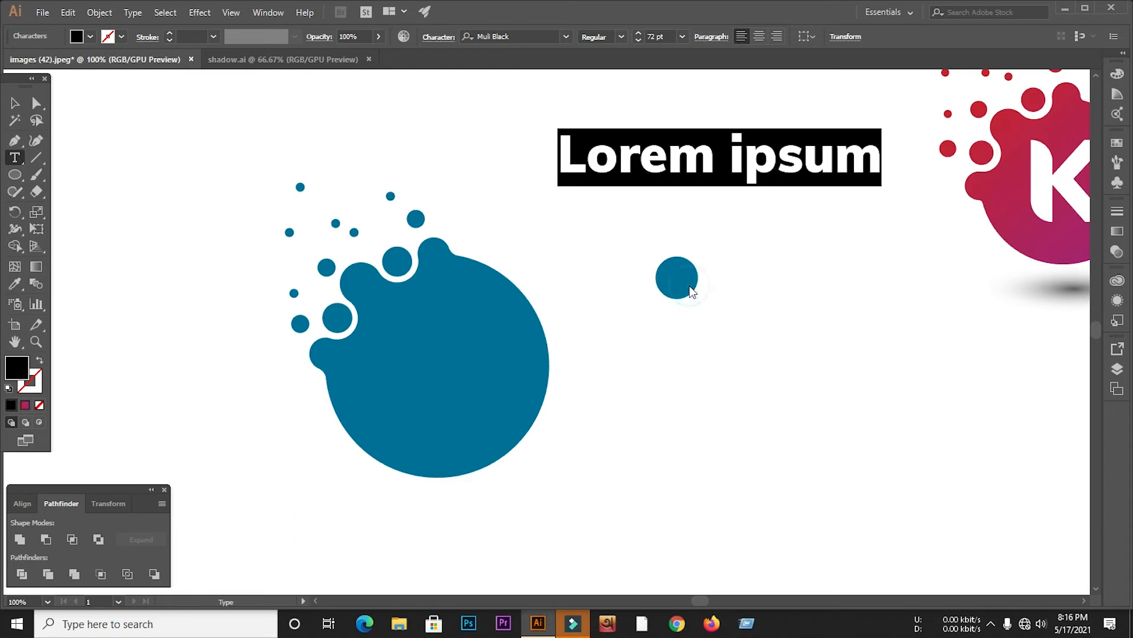
pyautogui.write('K')
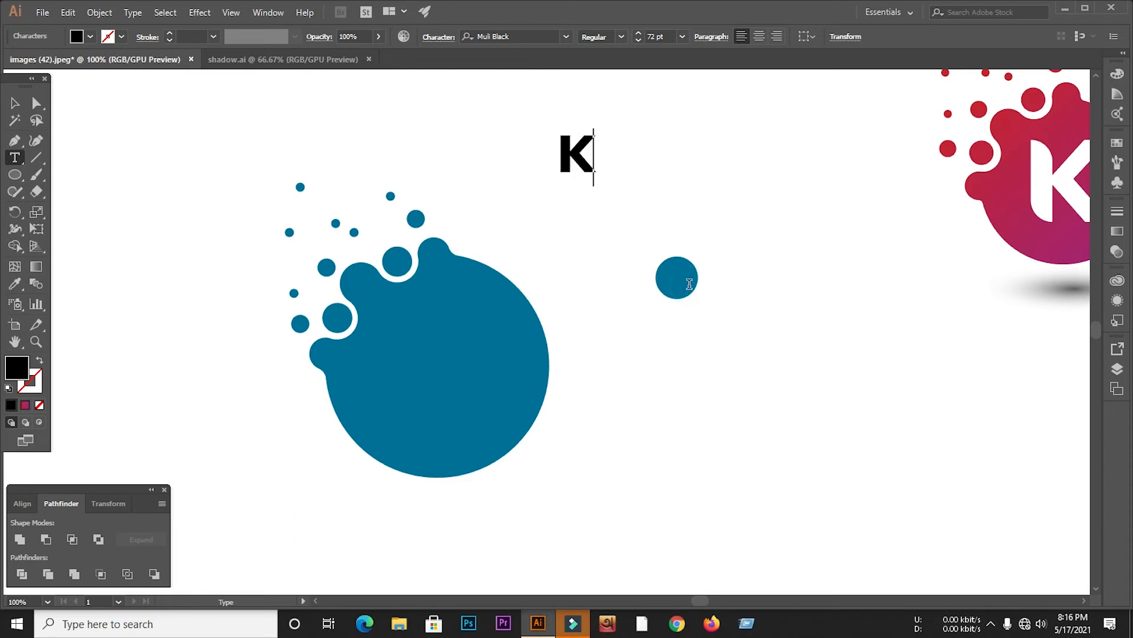
# Step: Move the K onto the large circle, enlarge it and centre it there
pyautogui.click(16, 101)
pyautogui.moveTo(581, 167); pyautogui.dragTo(444, 378)
pyautogui.moveTo(463, 341); pyautogui.dragTo(504, 259)
pyautogui.moveTo(457, 369); pyautogui.dragTo(455, 382)
pyautogui.moveTo(518, 220); pyautogui.dragTo(453, 396)
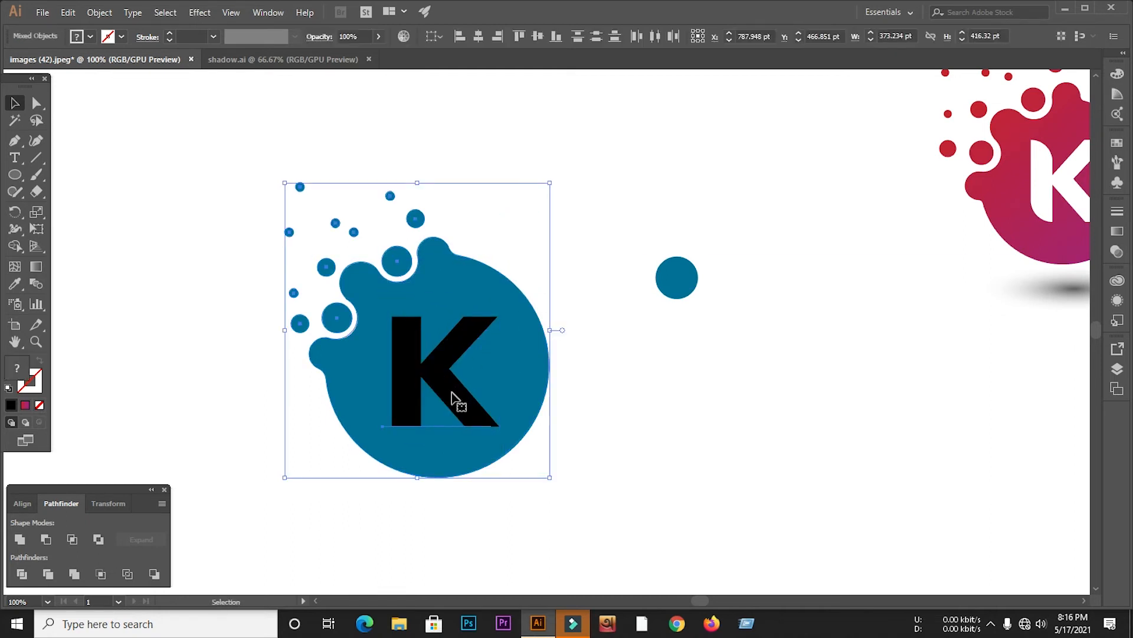
# Step: Convert the K text to outlines and enlarge it slightly within the large circle
pyautogui.click(455, 390)
pyautogui.rightClick(455, 392)
pyautogui.click(519, 218)
pyautogui.click(640, 468)
pyautogui.click(462, 391)
pyautogui.moveTo(498, 316); pyautogui.dragTo(505, 308)
pyautogui.click(620, 403)
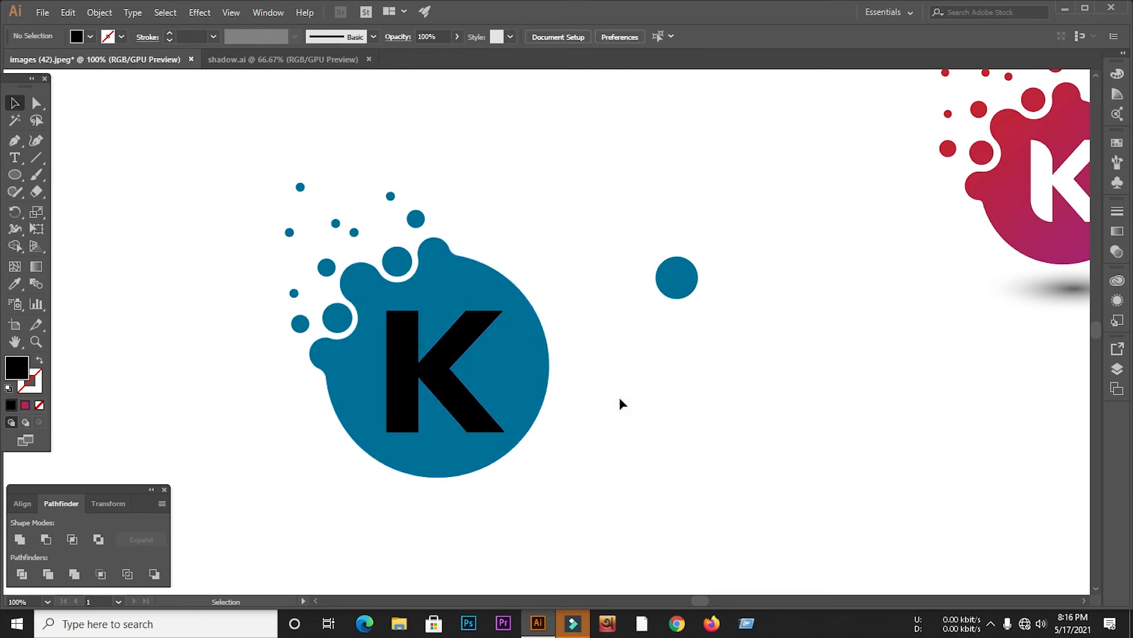
pyautogui.click(455, 400)
pyautogui.click(579, 471)
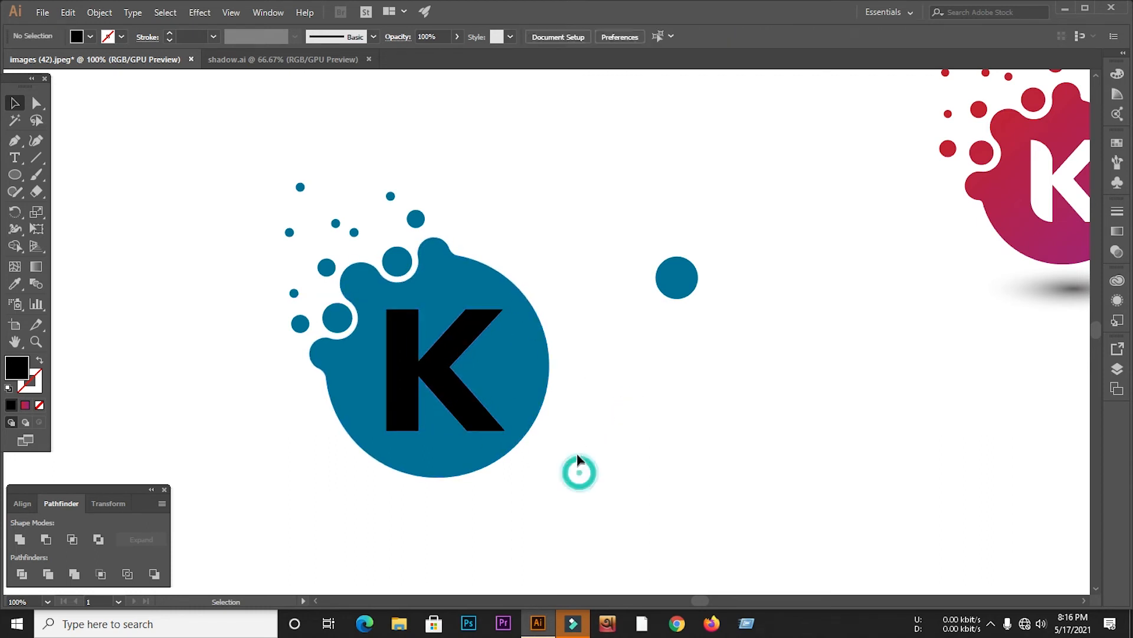
# Step: Round the upper-right and lower-left corners of the K's vertical stem across its full width
pyautogui.click(413, 362)
pyautogui.click(42, 106)
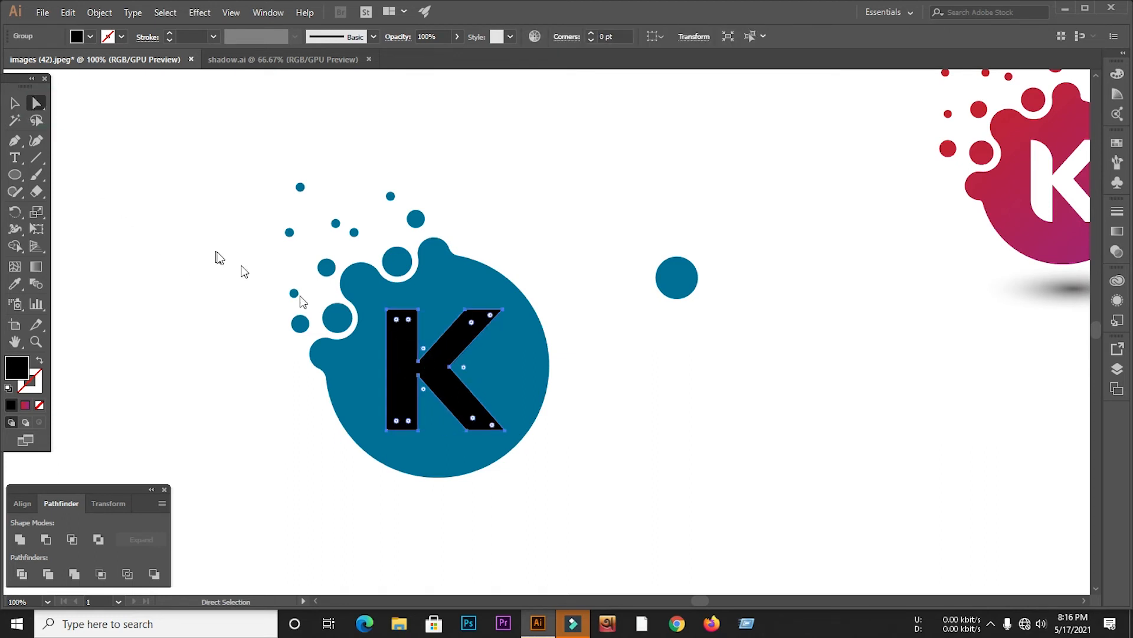
pyautogui.moveTo(398, 321); pyautogui.dragTo(427, 412)
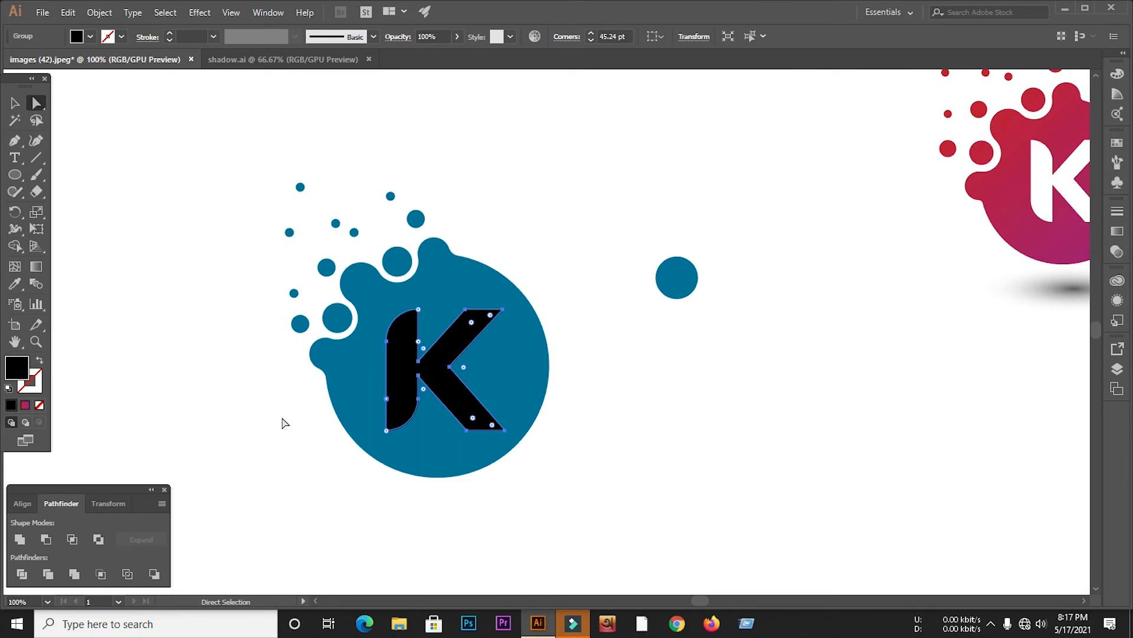
pyautogui.hotkey('ctrl', 'z')
pyautogui.moveTo(408, 322); pyautogui.dragTo(358, 450)
pyautogui.click(260, 430)
pyautogui.click(401, 366)
pyautogui.click(186, 422)
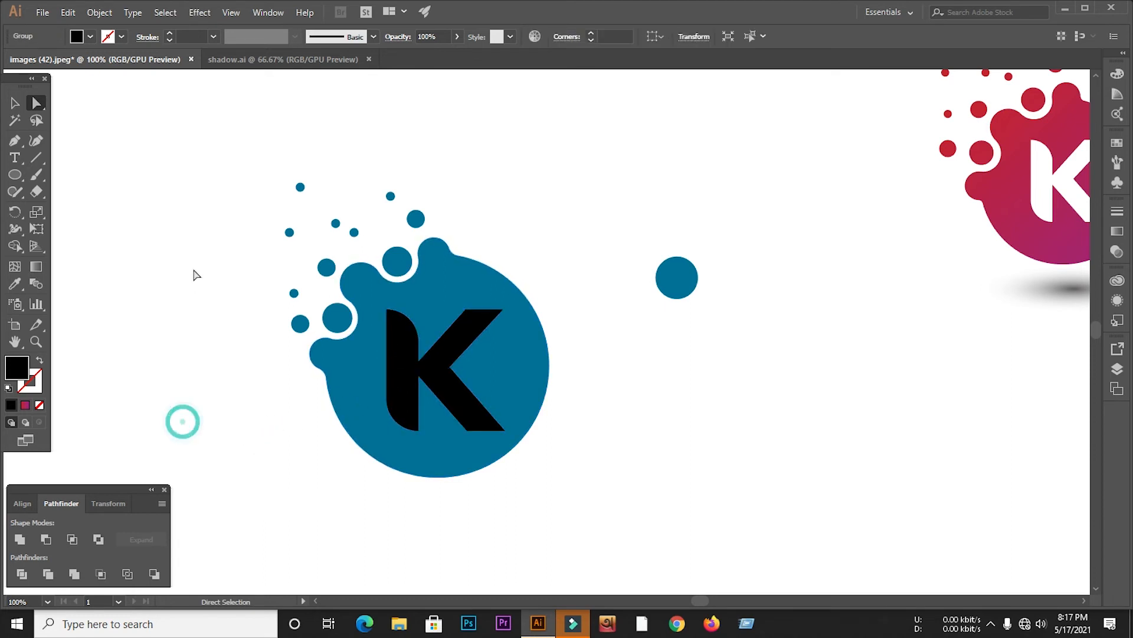
# Step: Cut the K out of the emblem by dividing the overlapping shapes, ungrouping the result and deleting the K piece
pyautogui.click(379, 453)
pyautogui.click(14, 103)
pyautogui.moveTo(175, 140); pyautogui.dragTo(509, 466)
pyautogui.click(22, 574)
pyautogui.rightClick(404, 397)
pyautogui.click(443, 491)
pyautogui.click(426, 360)
pyautogui.press('Delete')
# Step: Fill the emblem and all dots with the red-to-purple gradient sampled from the reference K logo
pyautogui.moveTo(220, 164); pyautogui.dragTo(581, 529)
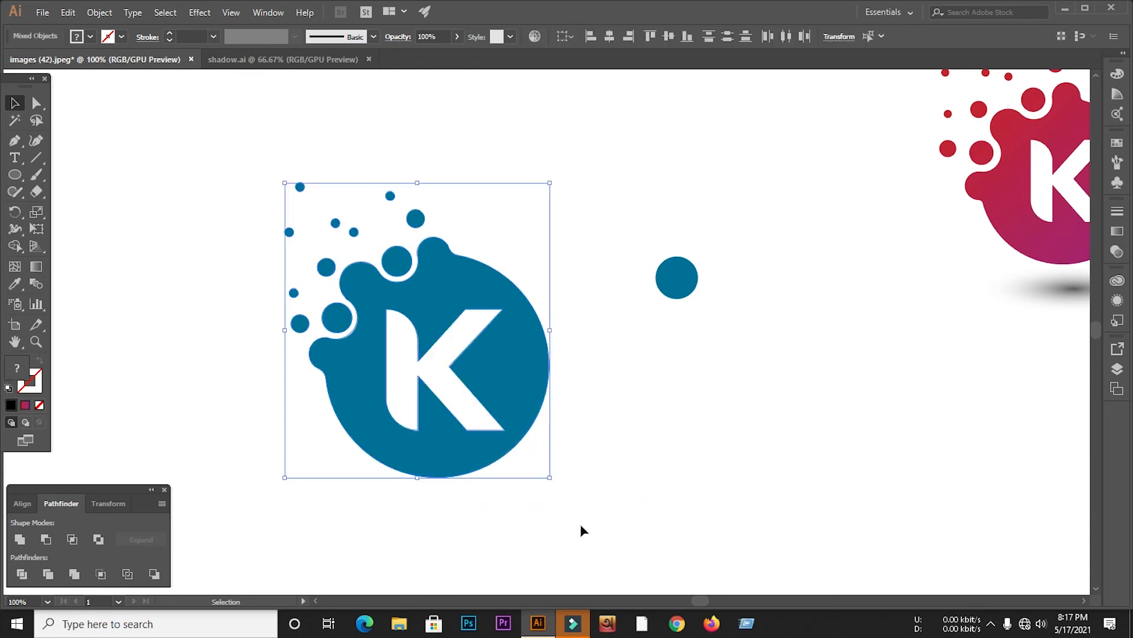
pyautogui.click(16, 285)
pyautogui.click(1059, 239)
pyautogui.click(16, 108)
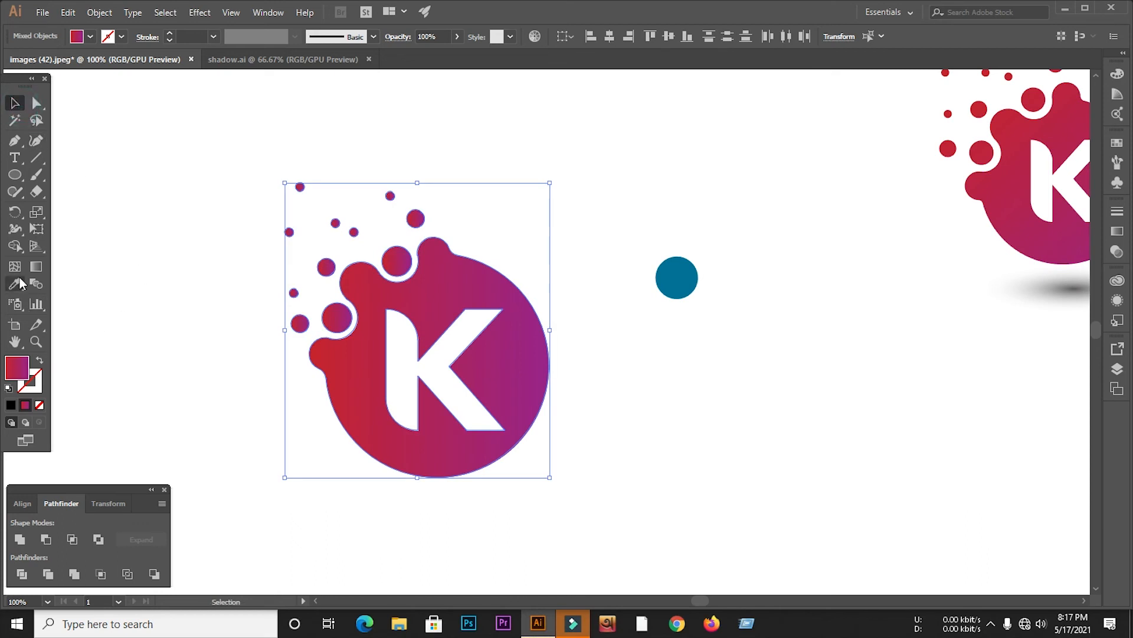
# Step: Run one continuous gradient diagonally across the emblem and dots, from beyond the upper-left dots to past the lower-right edge
pyautogui.click(34, 269)
pyautogui.moveTo(550, 426); pyautogui.dragTo(108, 82)
pyautogui.moveTo(170, 174); pyautogui.dragTo(512, 423)
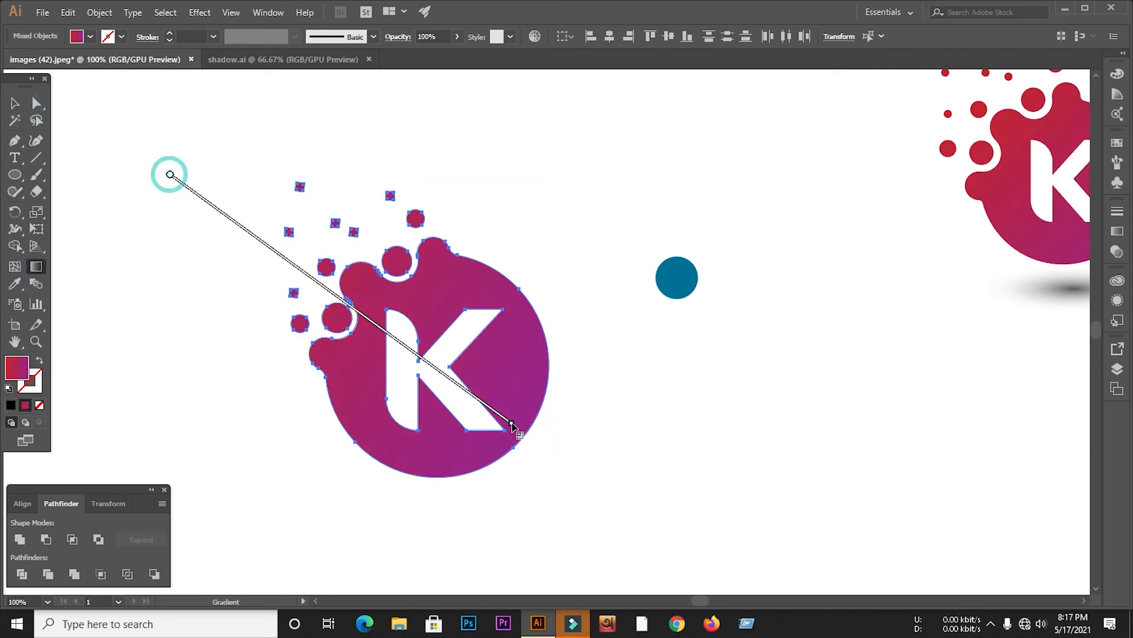
pyautogui.moveTo(227, 194); pyautogui.dragTo(592, 489)
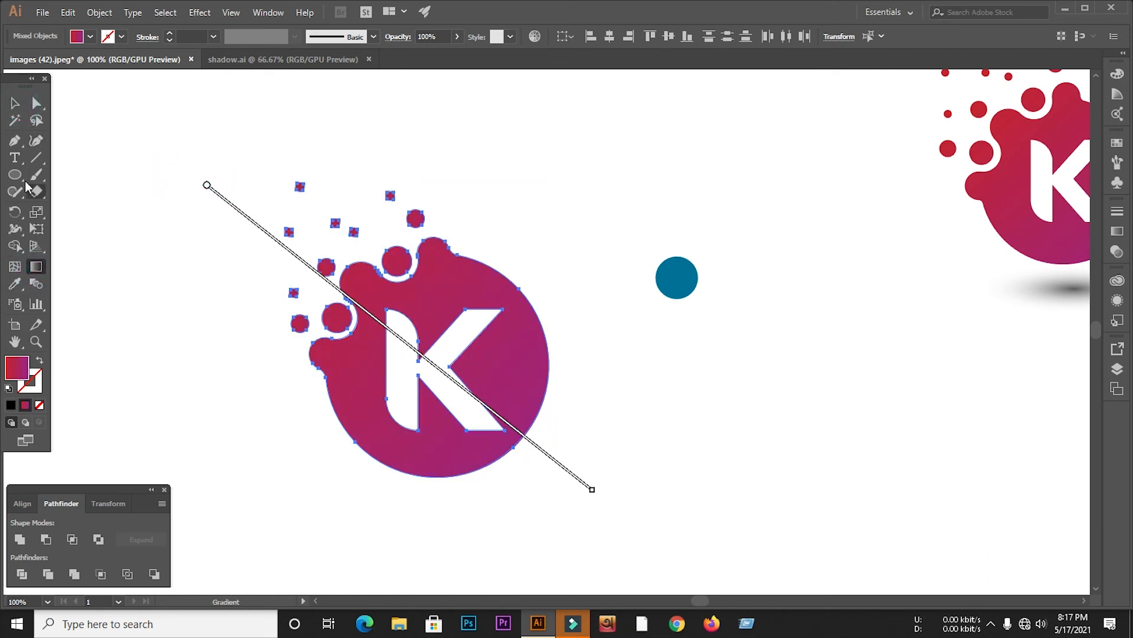
pyautogui.click(14, 103)
pyautogui.click(165, 258)
pyautogui.scroll(-2, 341, 288)
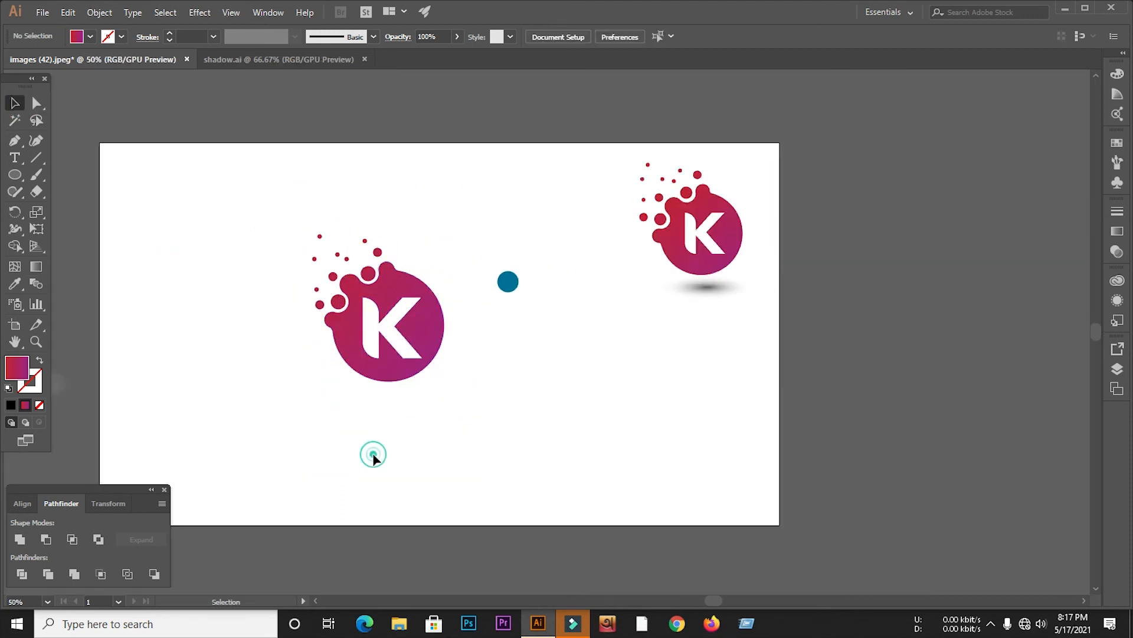
pyautogui.scroll(1, 297, 319)
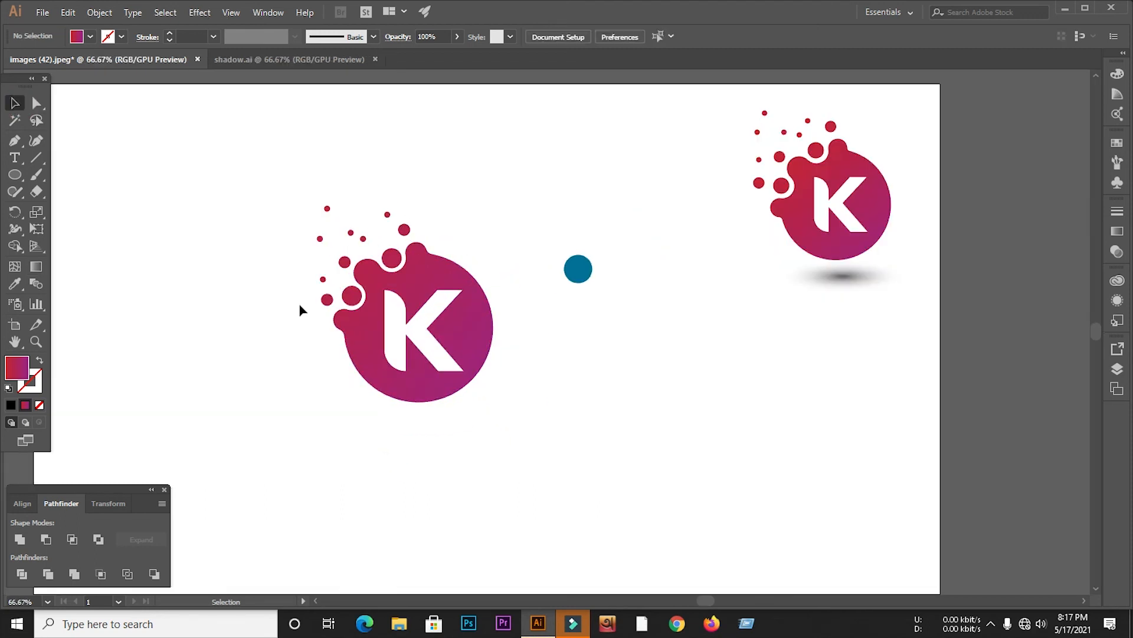
# Step: Delete the leftover blue circle beside the emblem and group the emblem with its dots
pyautogui.click(571, 278)
pyautogui.press('Delete')
pyautogui.click(475, 312)
pyautogui.click(165, 179)
pyautogui.rightClick(499, 347)
pyautogui.click(540, 433)
pyautogui.click(656, 398)
pyautogui.scroll(-1, 425, 335)
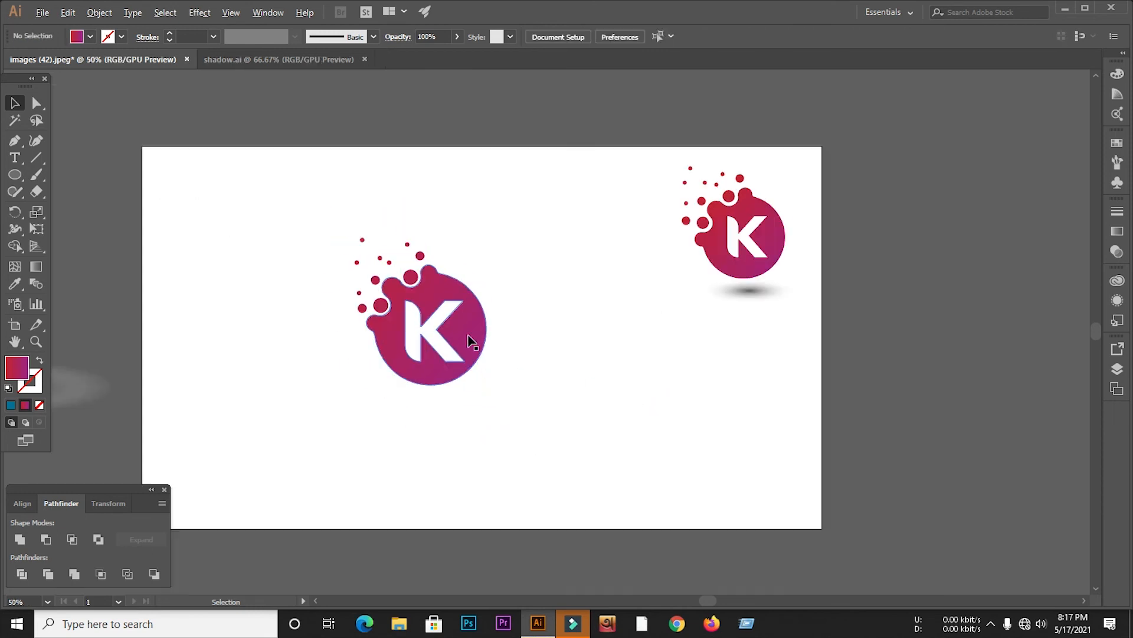
# Step: Move the soft shadow ellipse from beside the artboard to beneath the emblem and send it to the back
pyautogui.moveTo(89, 394); pyautogui.dragTo(523, 398)
pyautogui.click(555, 425)
pyautogui.scroll(2, 429, 418)
pyautogui.rightClick(509, 170)
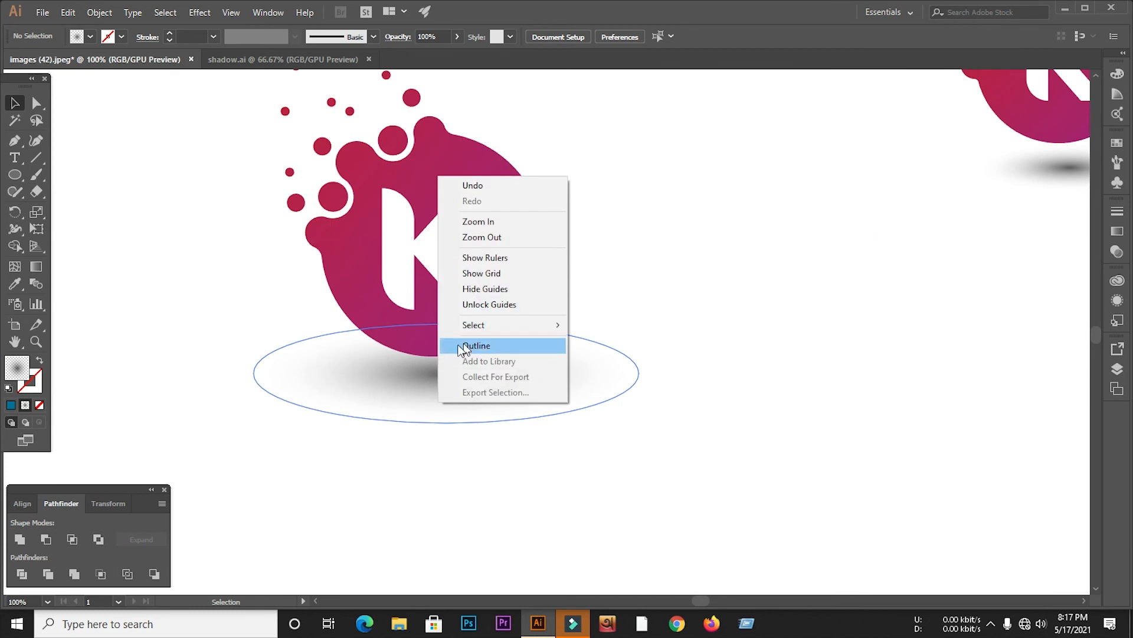
pyautogui.click(393, 371)
pyautogui.rightClick(393, 369)
pyautogui.moveTo(448, 299)
pyautogui.click(590, 261)
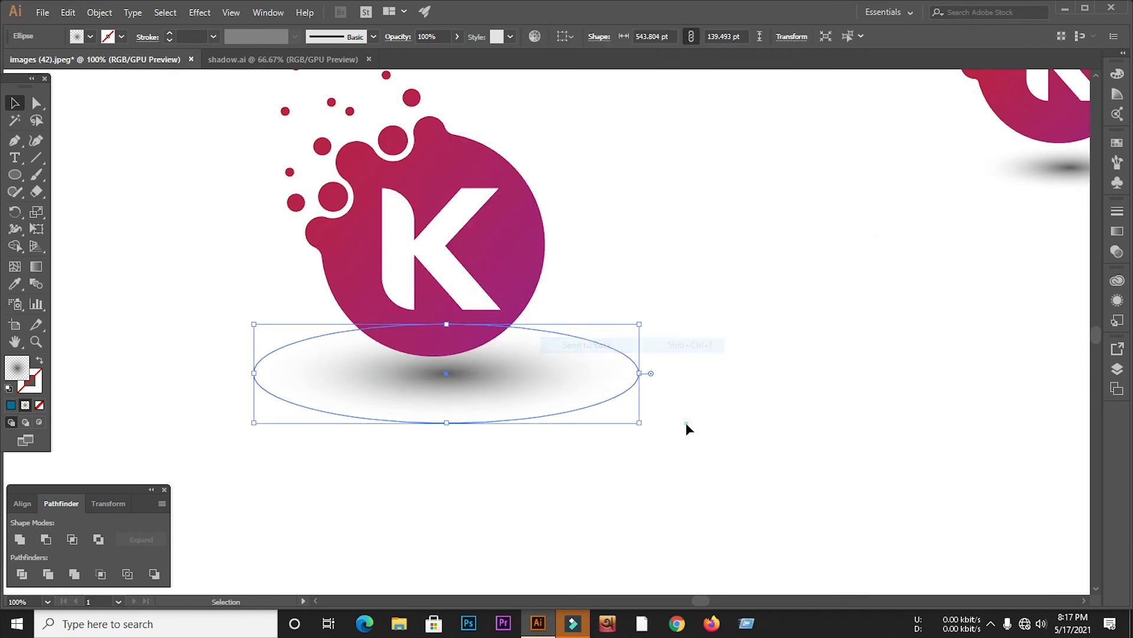
# Step: Shrink the shadow ellipse to about the emblem's width, center it below the circle and lower it to just touch the circle's bottom edge
pyautogui.scroll(1, 442, 387)
pyautogui.scroll(1, 441, 382)
pyautogui.moveTo(467, 380); pyautogui.dragTo(447, 390)
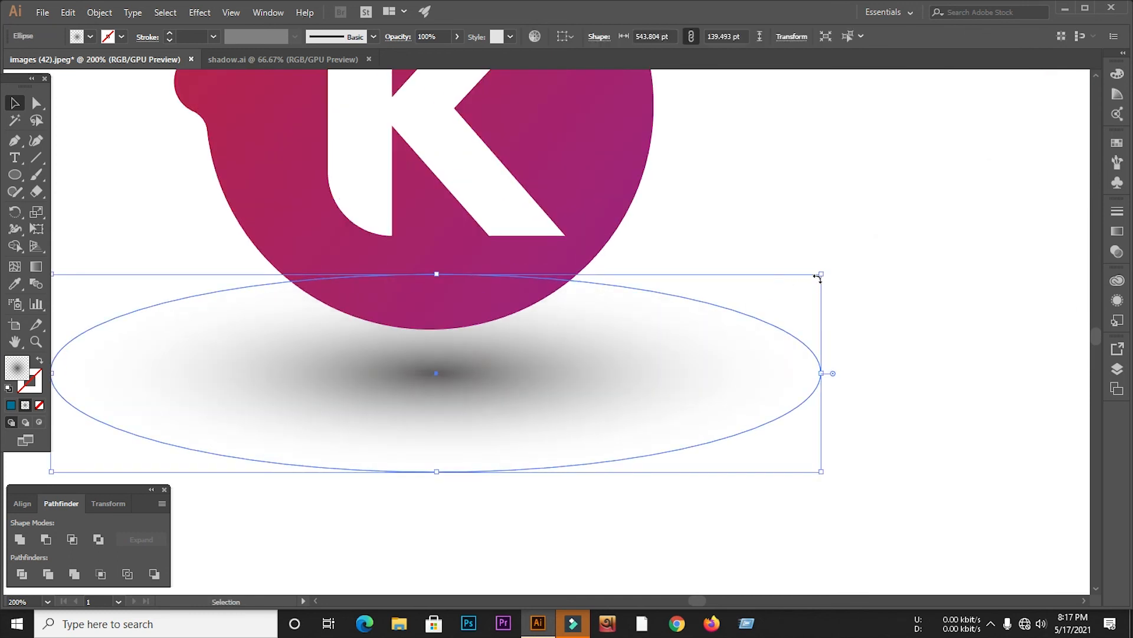
pyautogui.moveTo(821, 275); pyautogui.dragTo(655, 292)
pyautogui.click(793, 338)
pyautogui.click(531, 385)
pyautogui.click(739, 311)
pyautogui.scroll(-3, 466, 405)
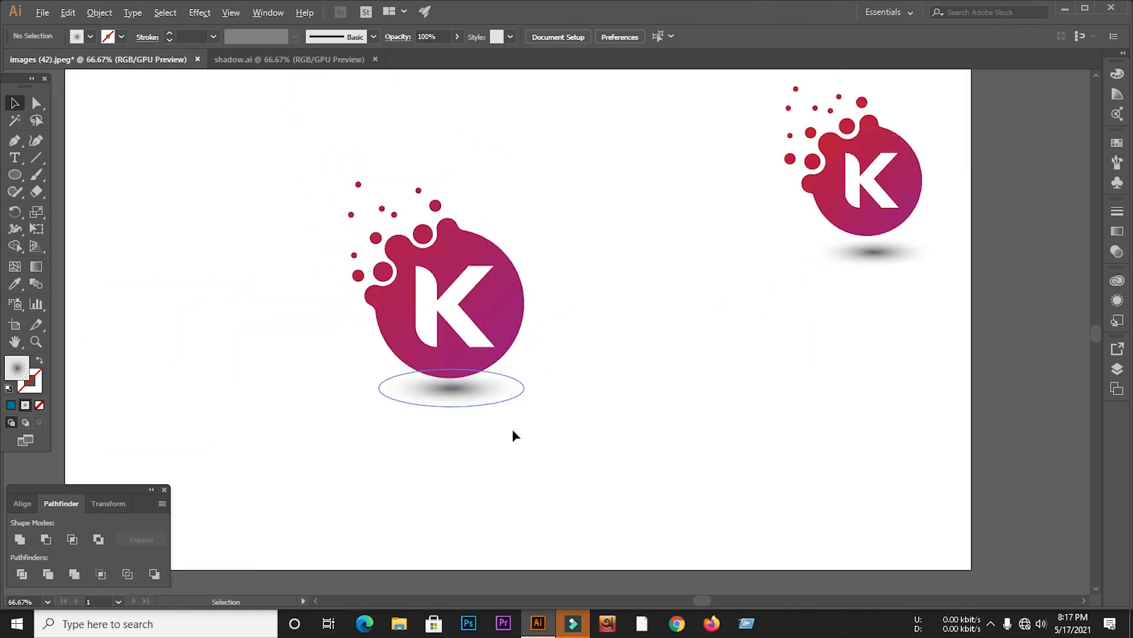
pyautogui.moveTo(472, 401); pyautogui.dragTo(470, 410)
pyautogui.click(485, 420)
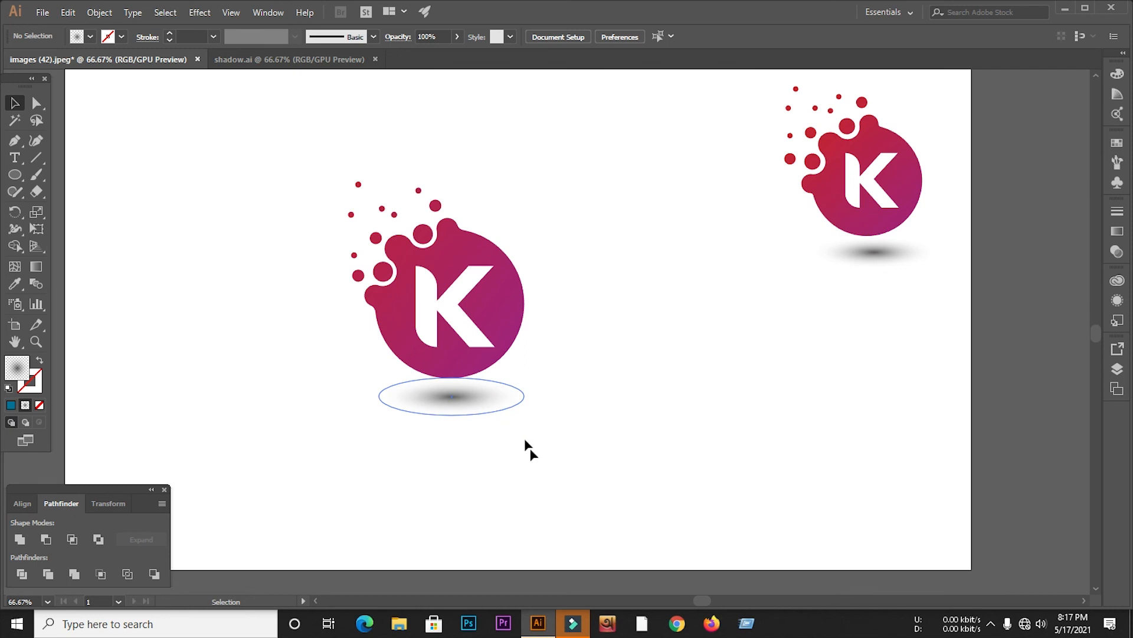
# Step: Group the emblem, its dots and the shadow into one object
pyautogui.moveTo(284, 146); pyautogui.dragTo(541, 422)
pyautogui.rightClick(465, 330)
pyautogui.click(505, 416)
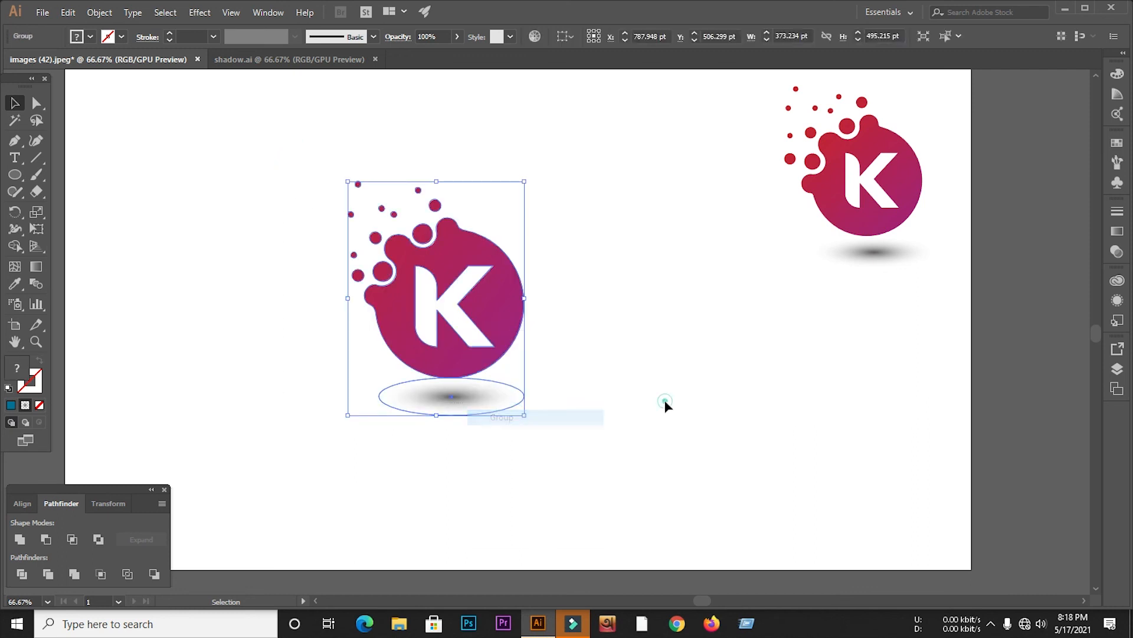
pyautogui.click(665, 401)
# Step: Move the grouped logo toward the middle of the artboard and enlarge it proportionally to most of the artboard's height
pyautogui.scroll(-1, 435, 355)
pyautogui.moveTo(435, 354); pyautogui.dragTo(497, 352)
pyautogui.moveTo(546, 228); pyautogui.dragTo(585, 177)
pyautogui.click(619, 321)
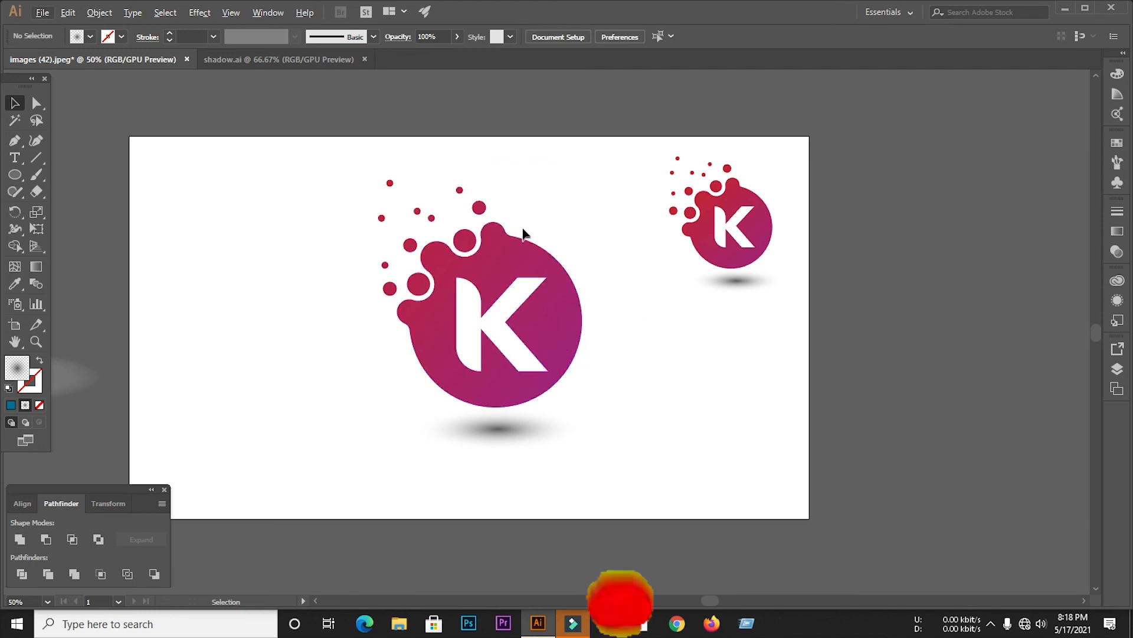
pyautogui.keyDown('alt'); pyautogui.scroll(1, 524, 233); pyautogui.keyUp('alt')
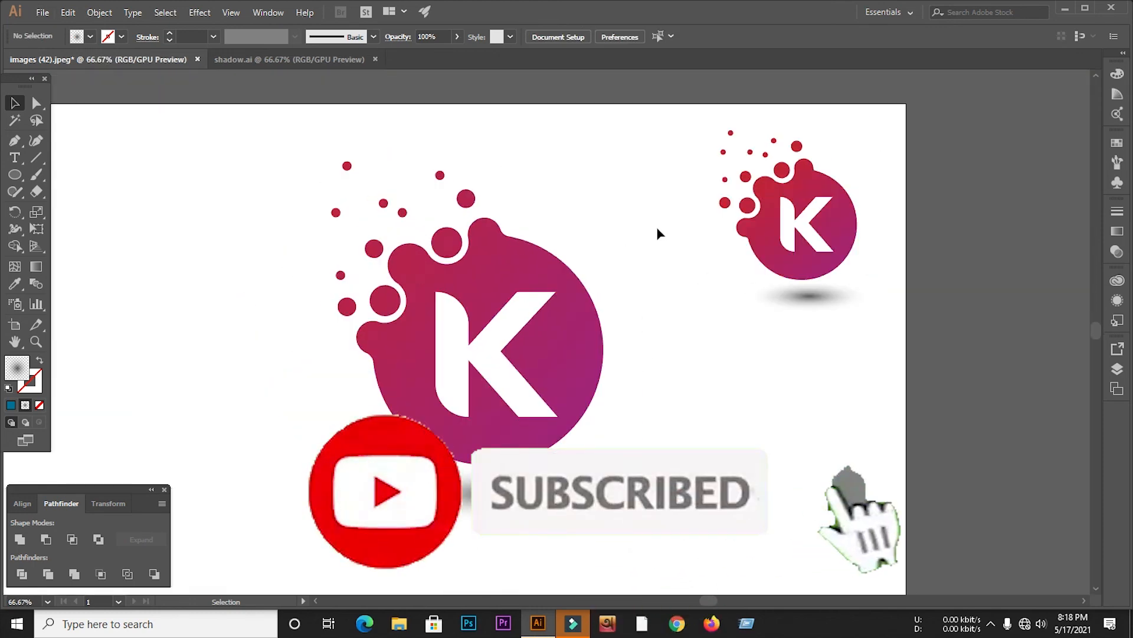